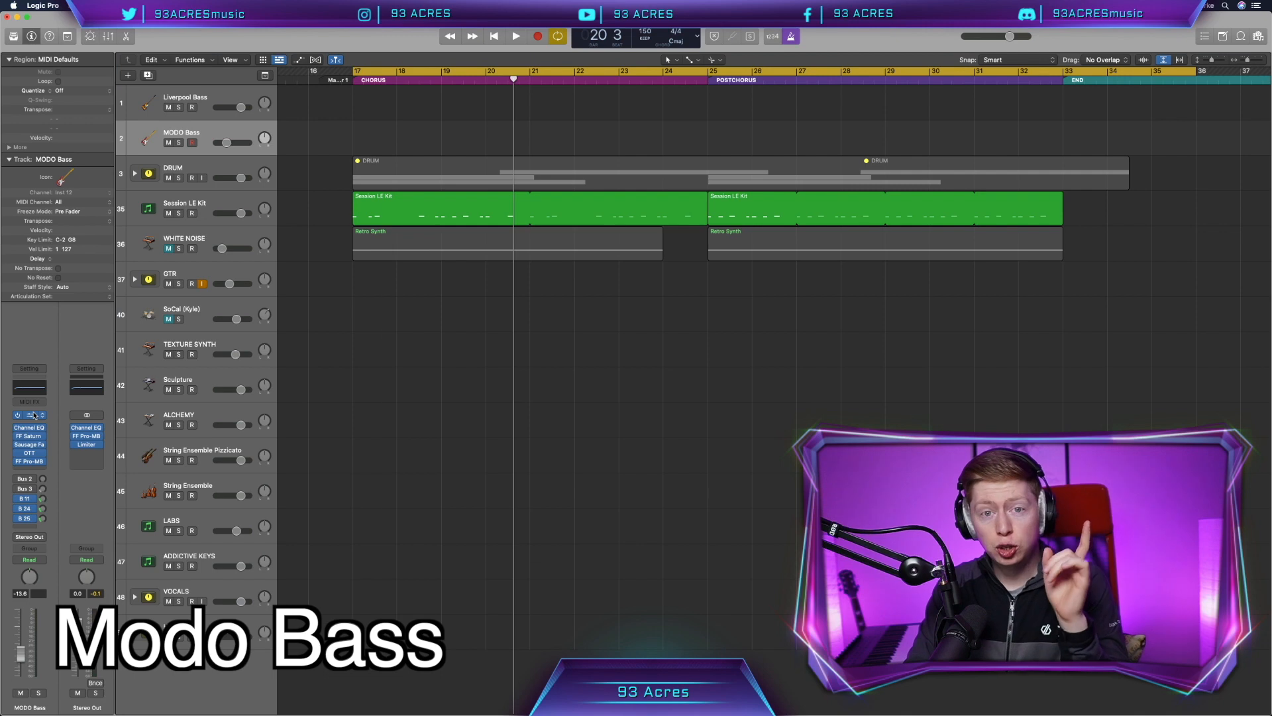
# Step: Set the MODO Bass instrument to the Violin Bass model with its play-style muting at 71%
pyautogui.click(31, 415)
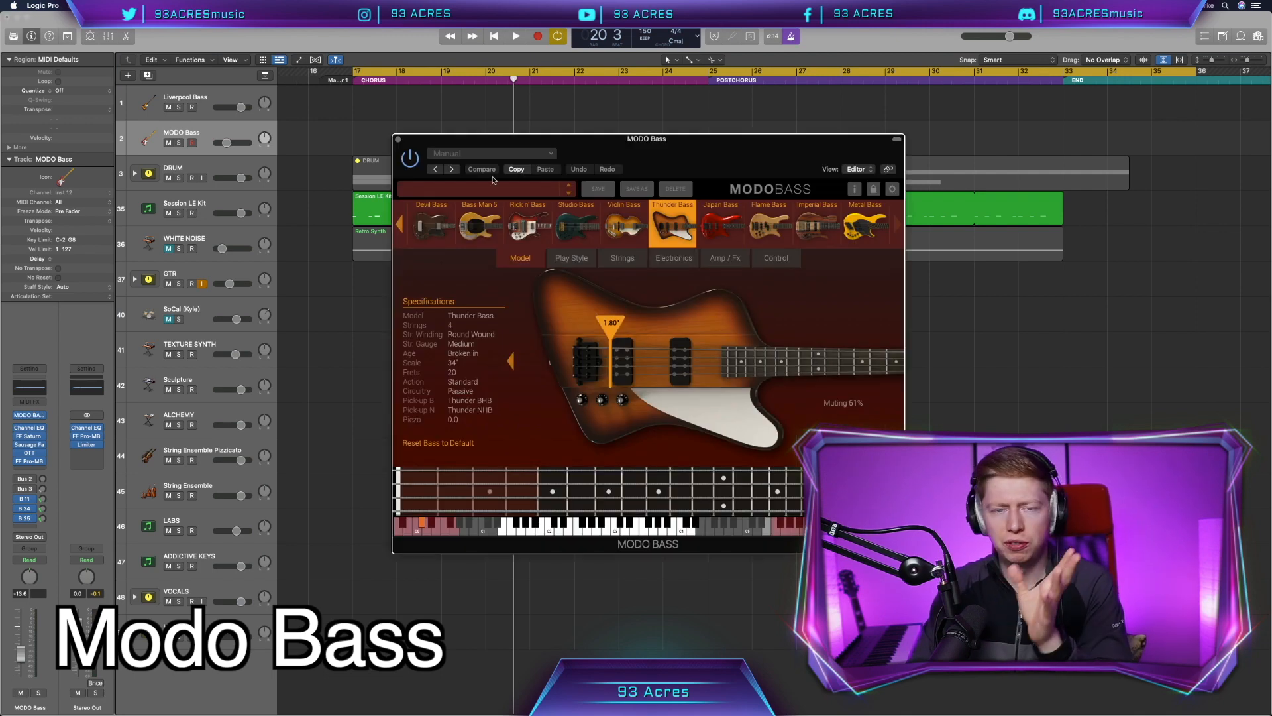
pyautogui.click(211, 95)
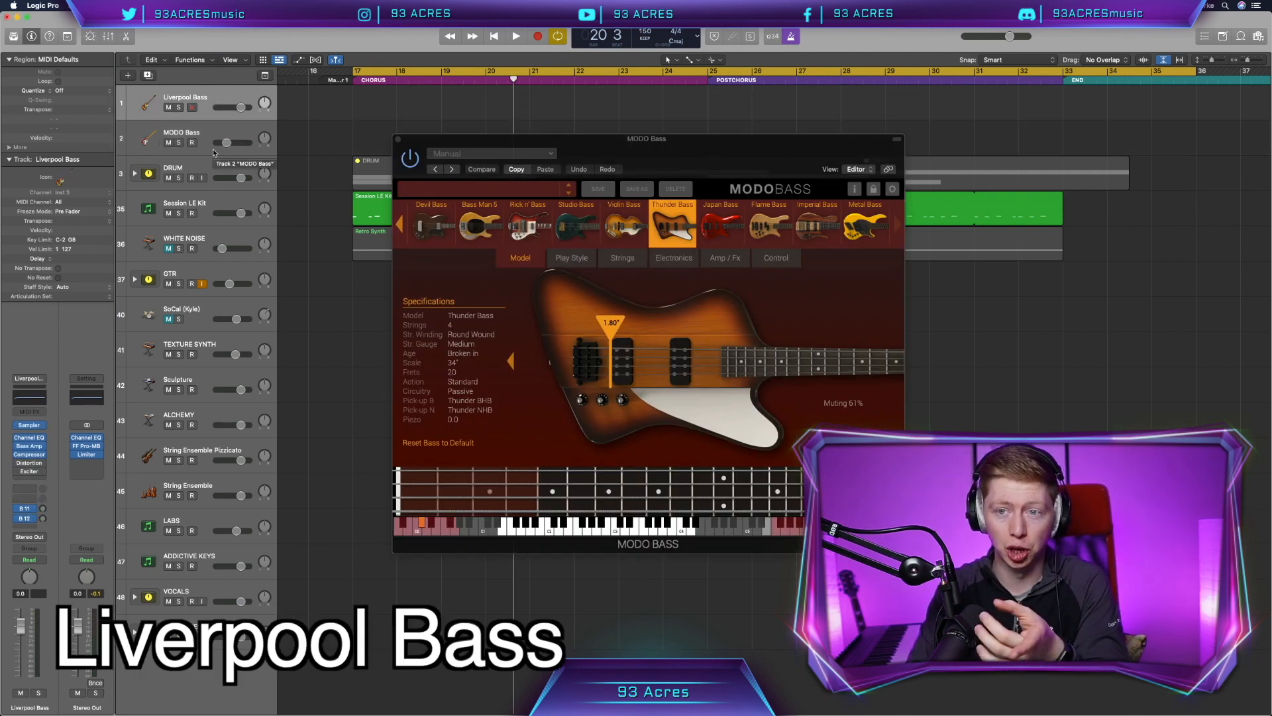
pyautogui.click(624, 225)
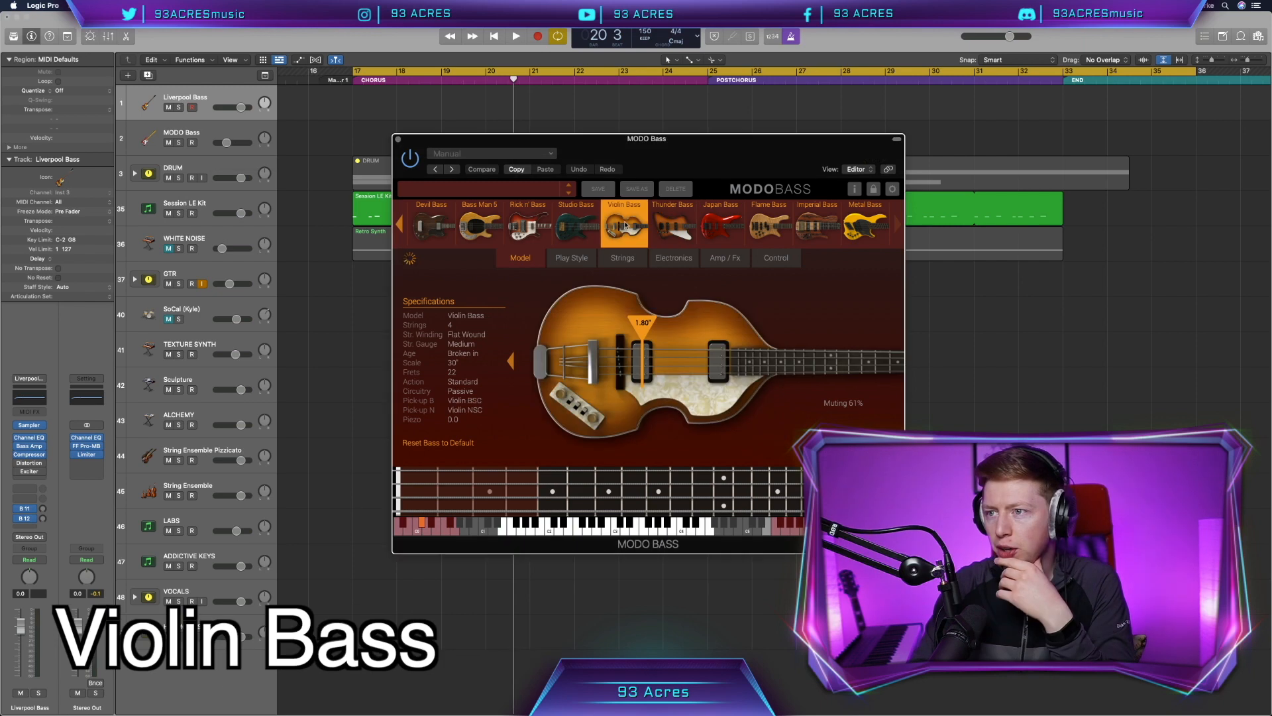
pyautogui.click(571, 259)
pyautogui.moveTo(554, 230); pyautogui.dragTo(555, 225)
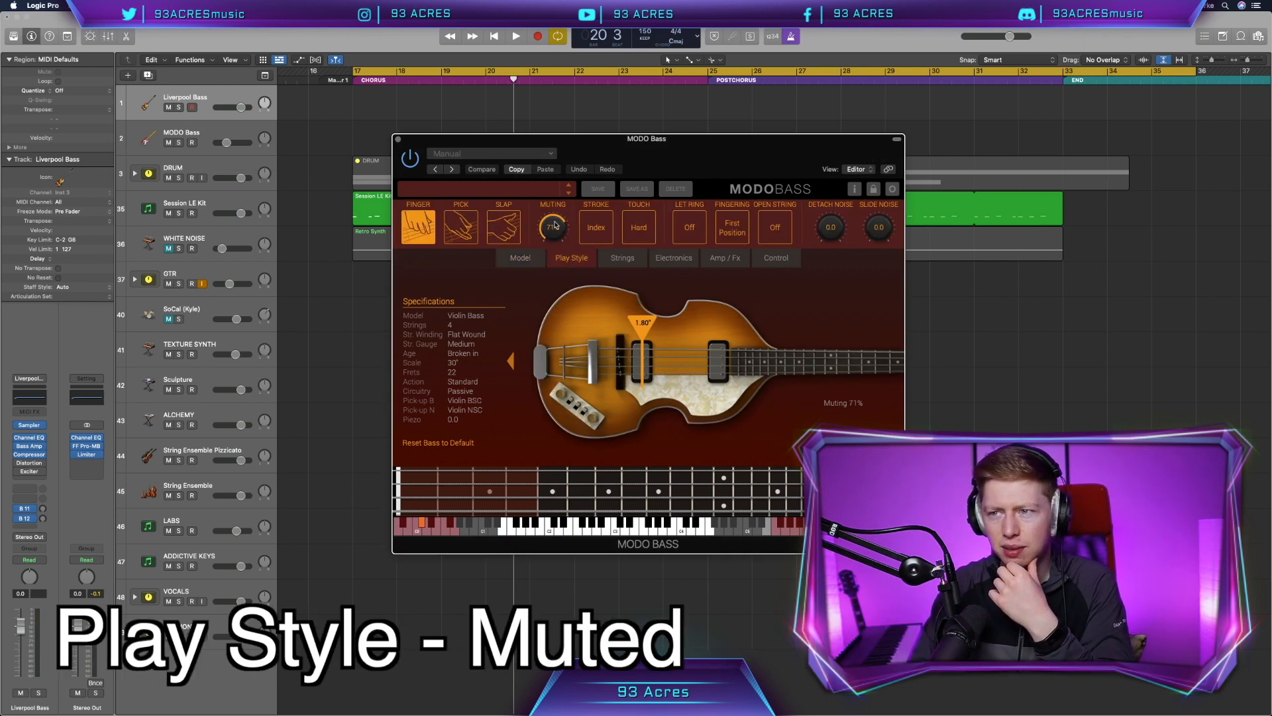
# Step: Return to the MODO Bass track and select the notes of its recorded region for 1/16 note quantizing
pyautogui.press('Down')
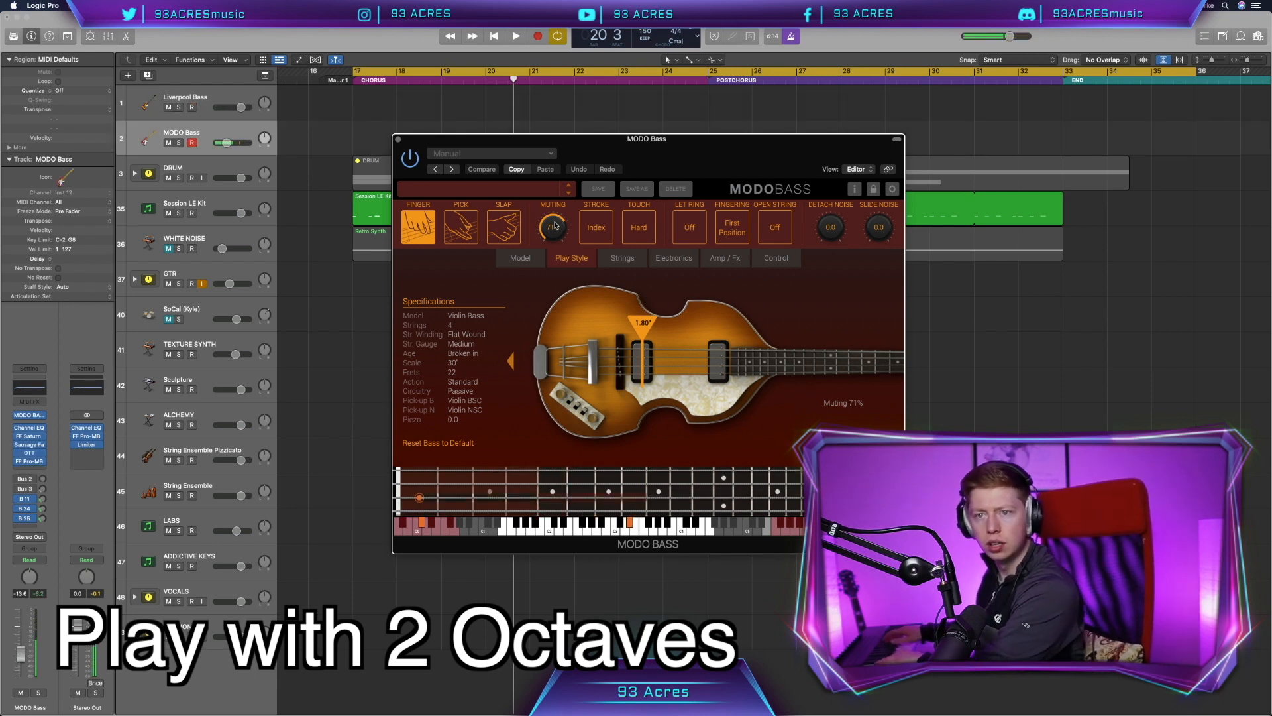
pyautogui.press('super+w')
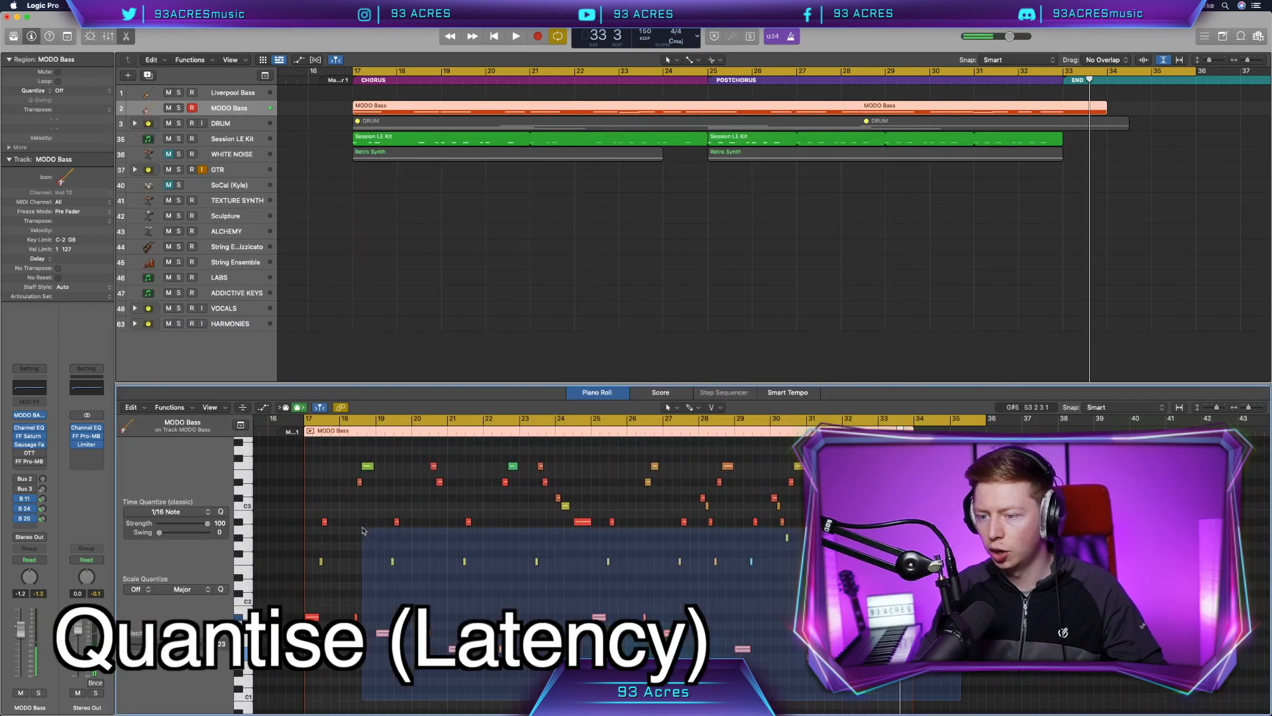
pyautogui.moveTo(362, 530); pyautogui.dragTo(192, 437)
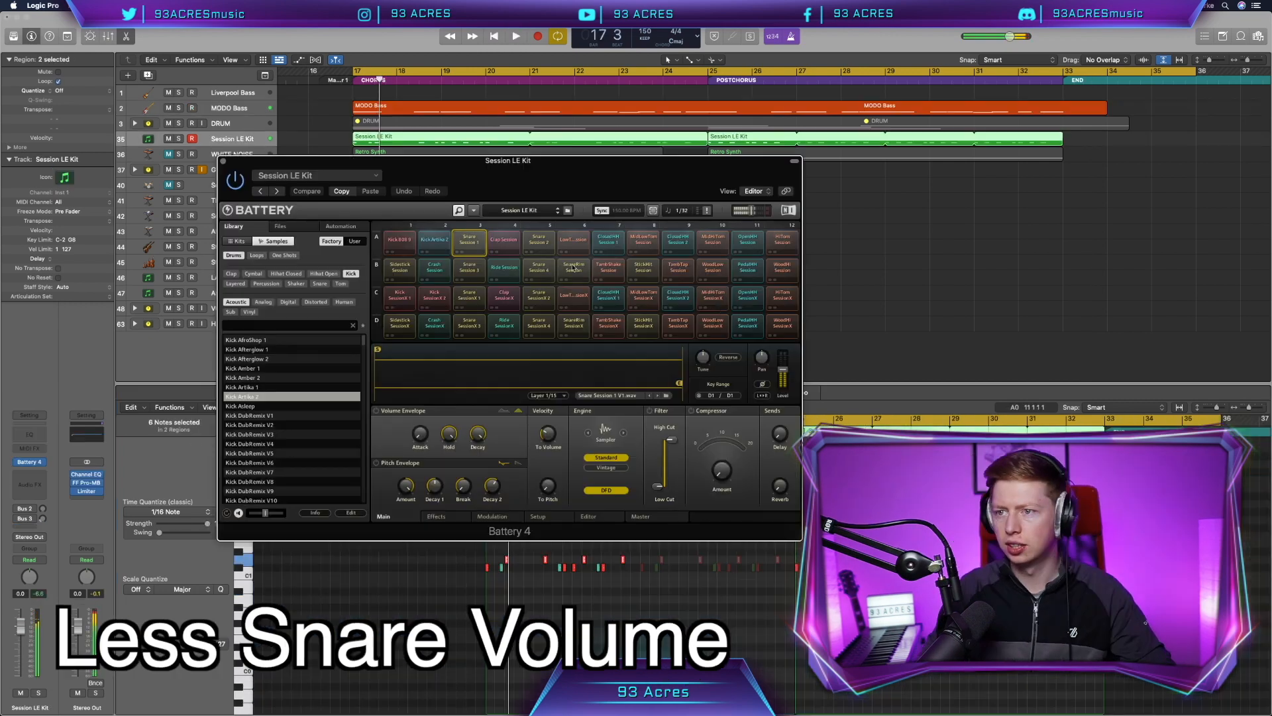
# Step: Lower the snare level in Battery 4 and split the Session LE Kit part onto separate snare and kick tracks
pyautogui.moveTo(783, 369); pyautogui.dragTo(783, 372)
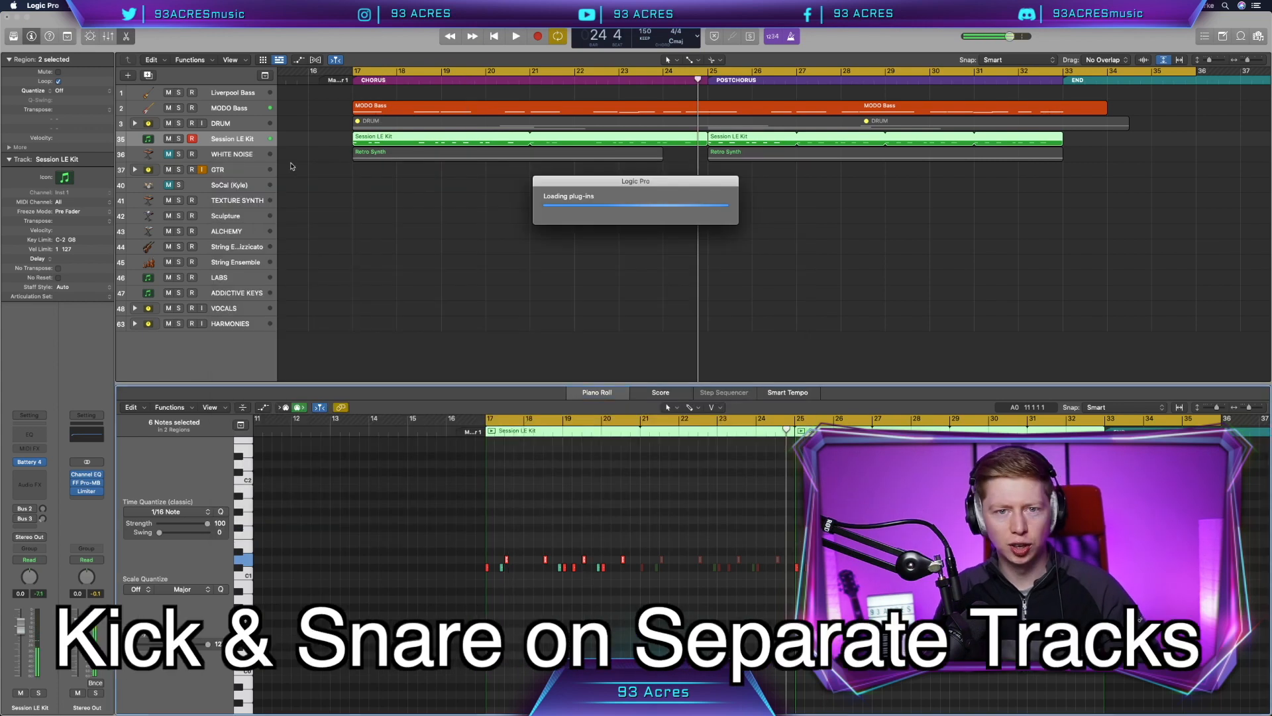
pyautogui.moveTo(385, 149)
pyautogui.mouseDown()
pyautogui.moveTo(736, 134)
pyautogui.moveTo(397, 147)
pyautogui.mouseUp()
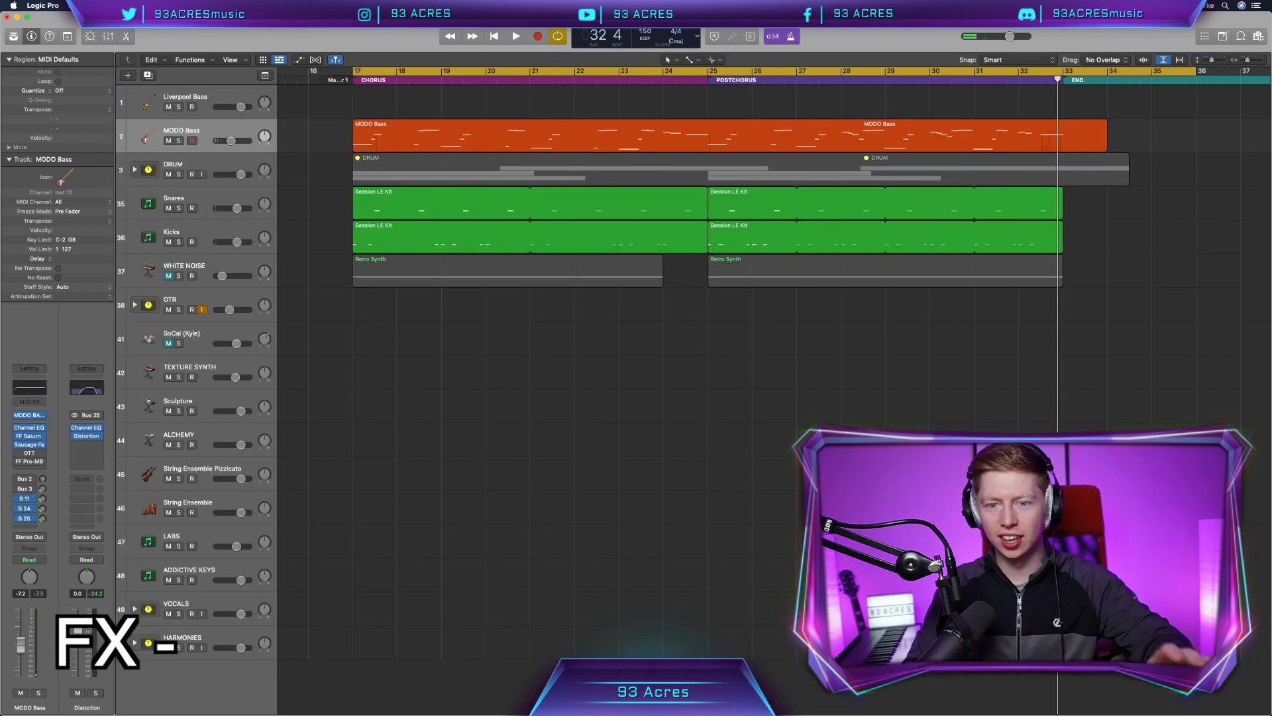
# Step: Inspect the Sausage Fattener effect on the MODO Bass channel and close it again
pyautogui.click(33, 445)
pyautogui.moveTo(473, 150); pyautogui.dragTo(284, 391)
pyautogui.click(219, 385)
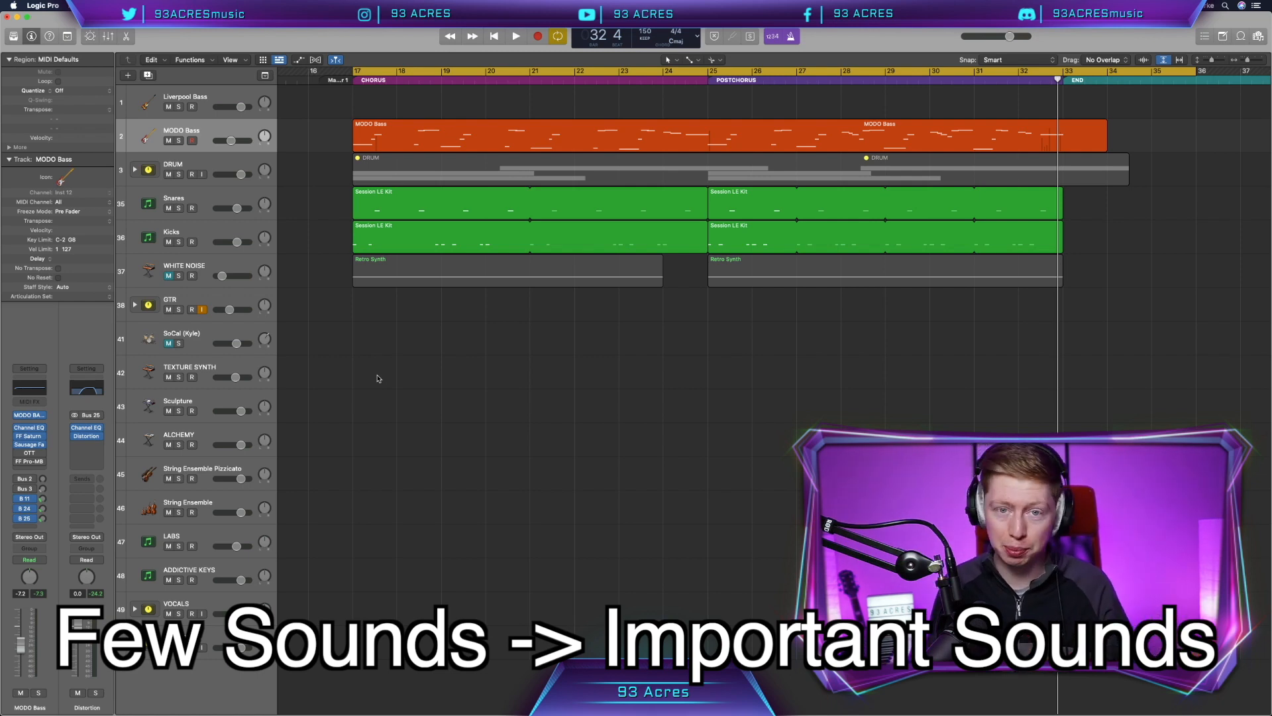
# Step: Color the regions on the Snares and Kicks tracks yellow
pyautogui.click(199, 199)
pyautogui.keyDown('shift'); pyautogui.click(199, 232); pyautogui.keyUp('shift')
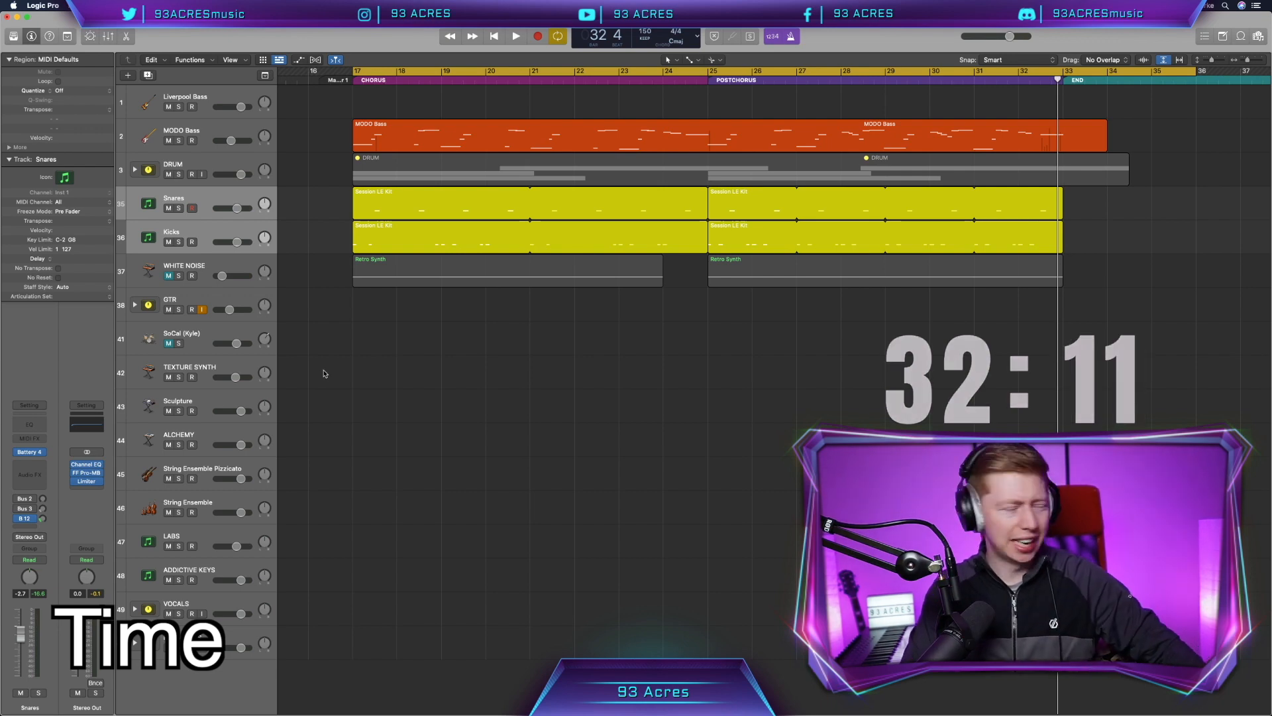
# Step: Add a new software instrument track with a mono ES1 synth using the Sub Bass preset
pyautogui.press('alt+super+n')
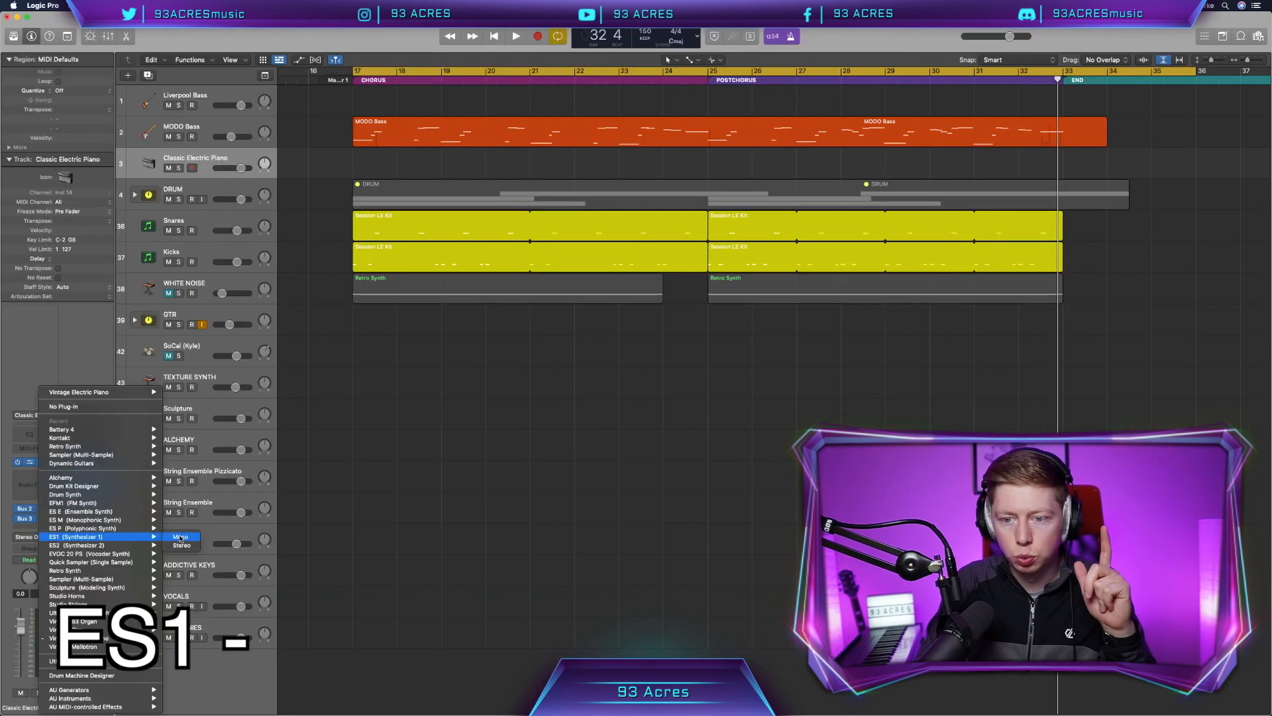
pyautogui.click(181, 536)
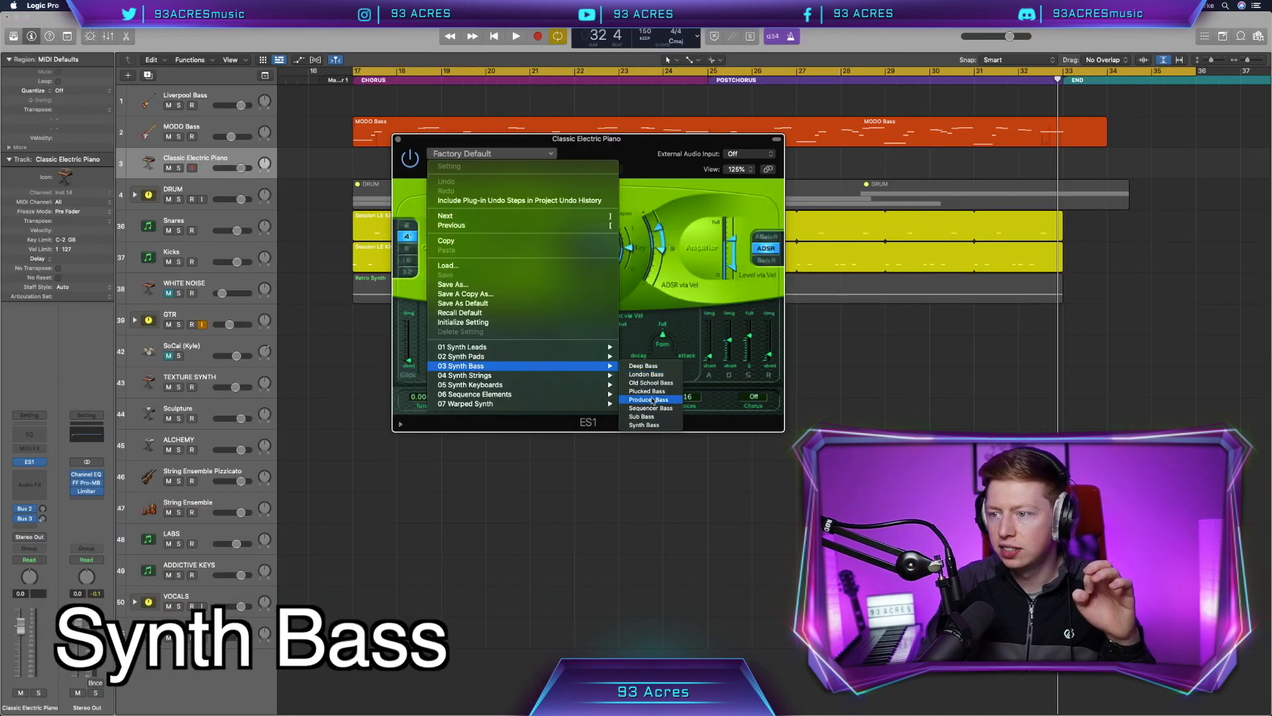
pyautogui.click(653, 395)
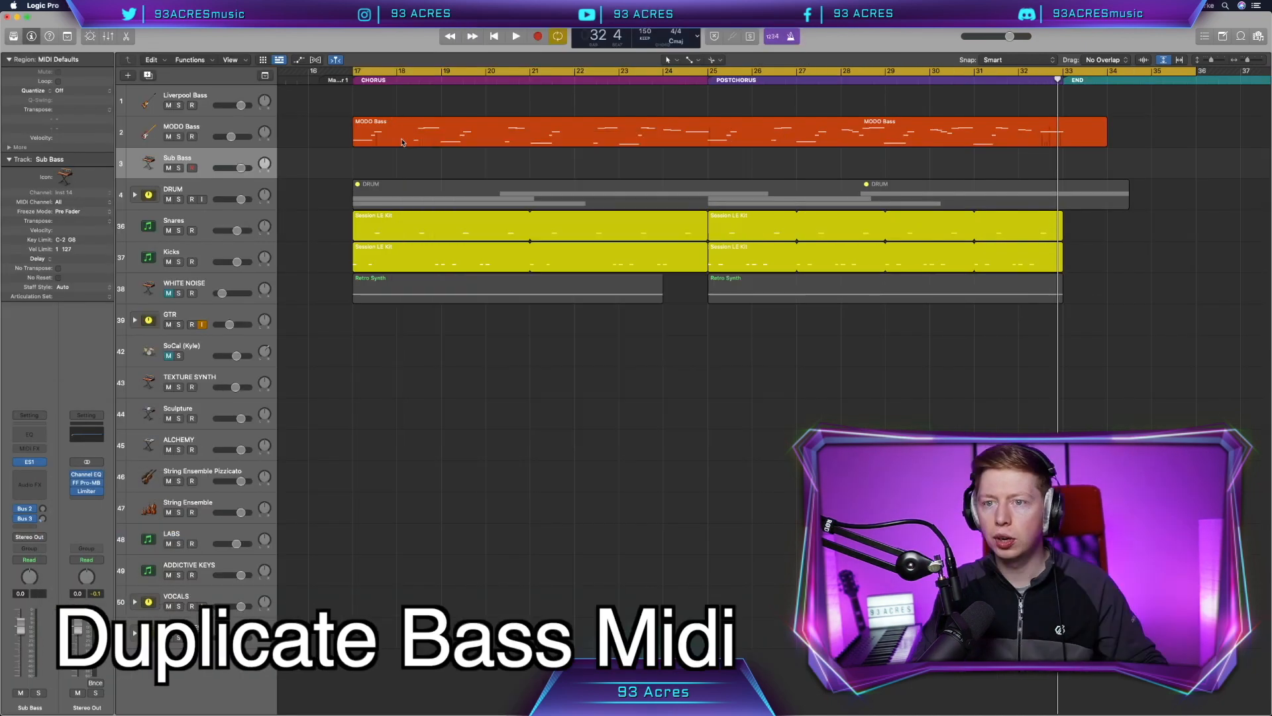
# Step: Copy the MODO Bass region onto the Sub Bass track and keep only its root notes
pyautogui.moveTo(403, 128); pyautogui.dragTo(403, 159)
pyautogui.doubleClick(409, 165)
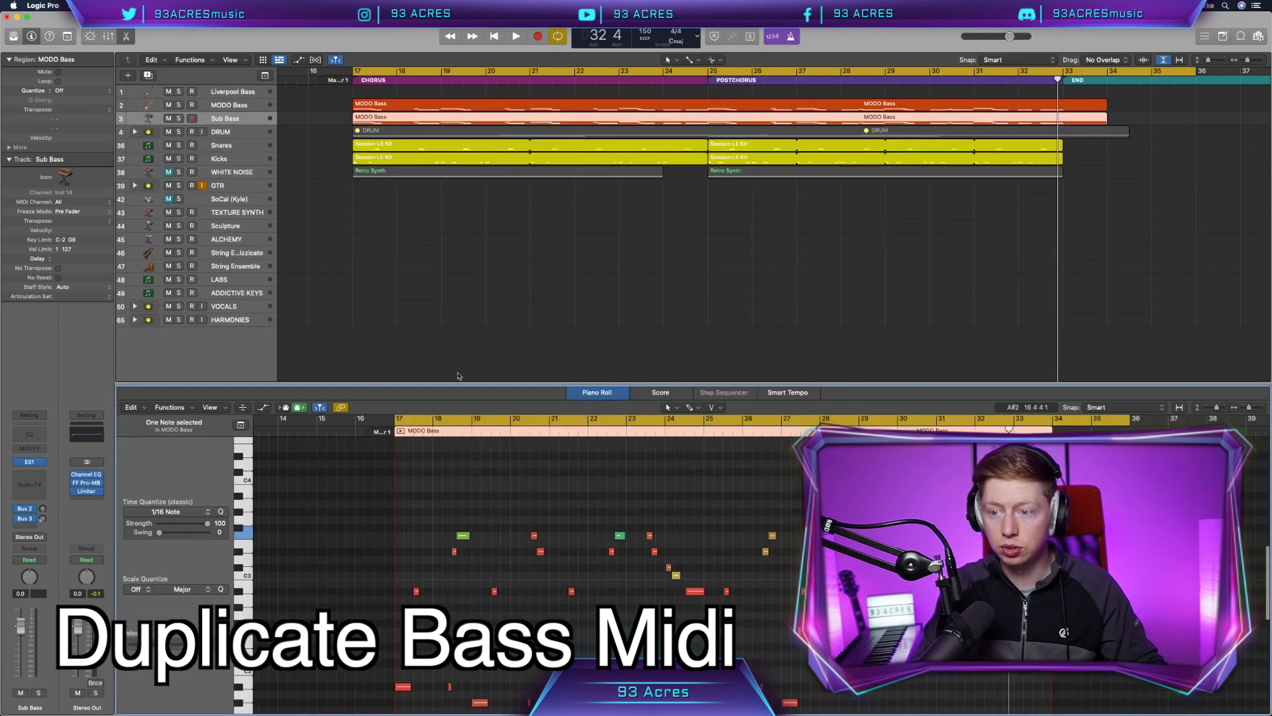
pyautogui.scroll(-5, 486, 567)
pyautogui.moveTo(1086, 576); pyautogui.dragTo(238, 436)
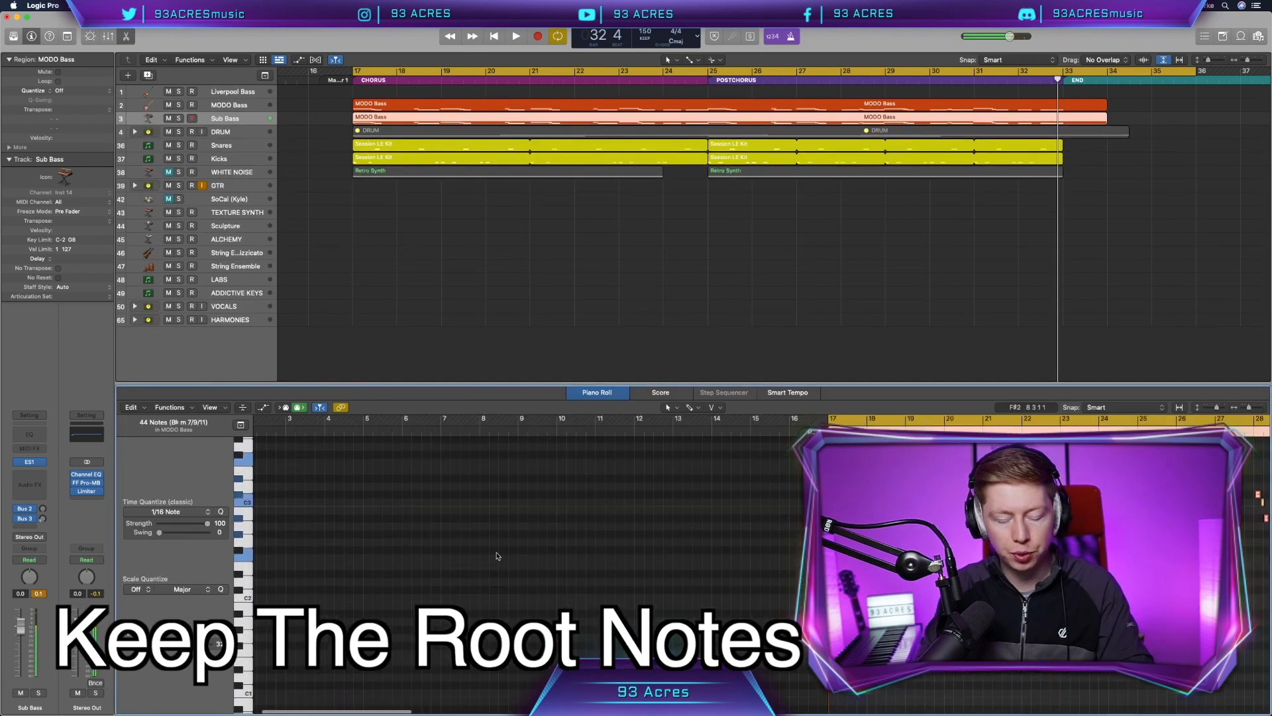
pyautogui.hscroll(10, 498, 555)
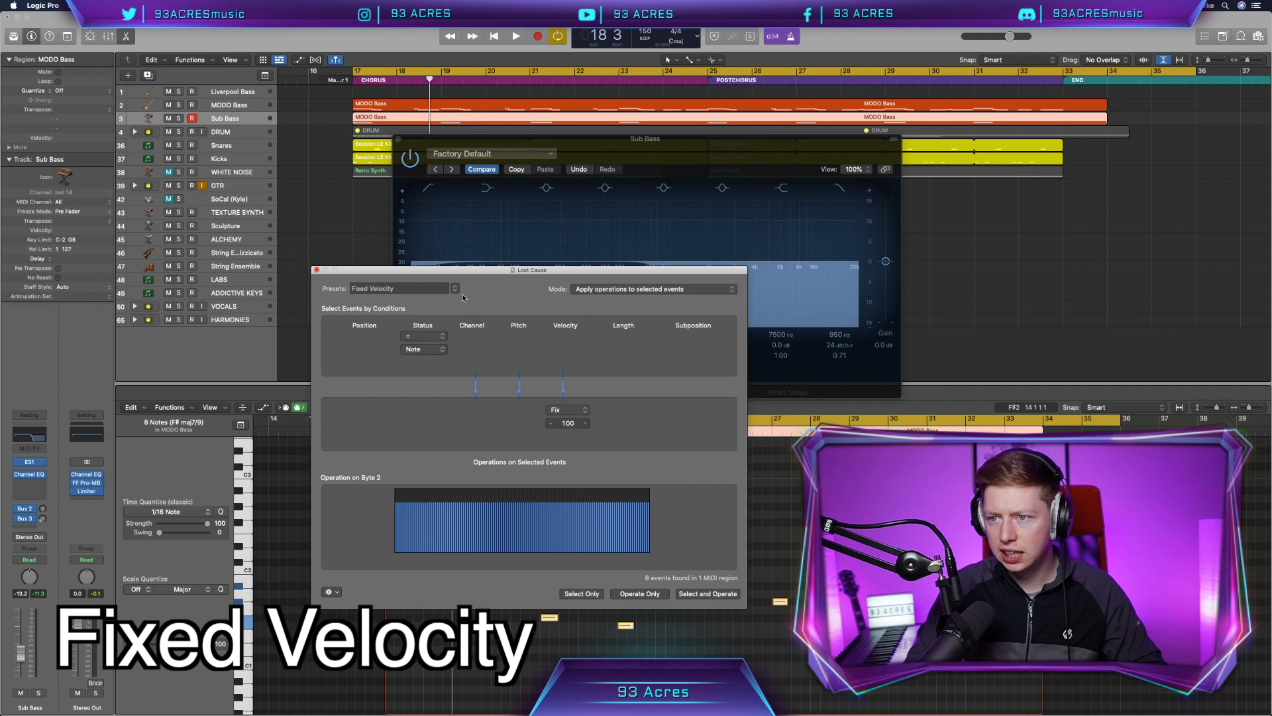
# Step: Apply a Fixed Note Length transform to the selected notes of the Sub Bass region
pyautogui.click(457, 291)
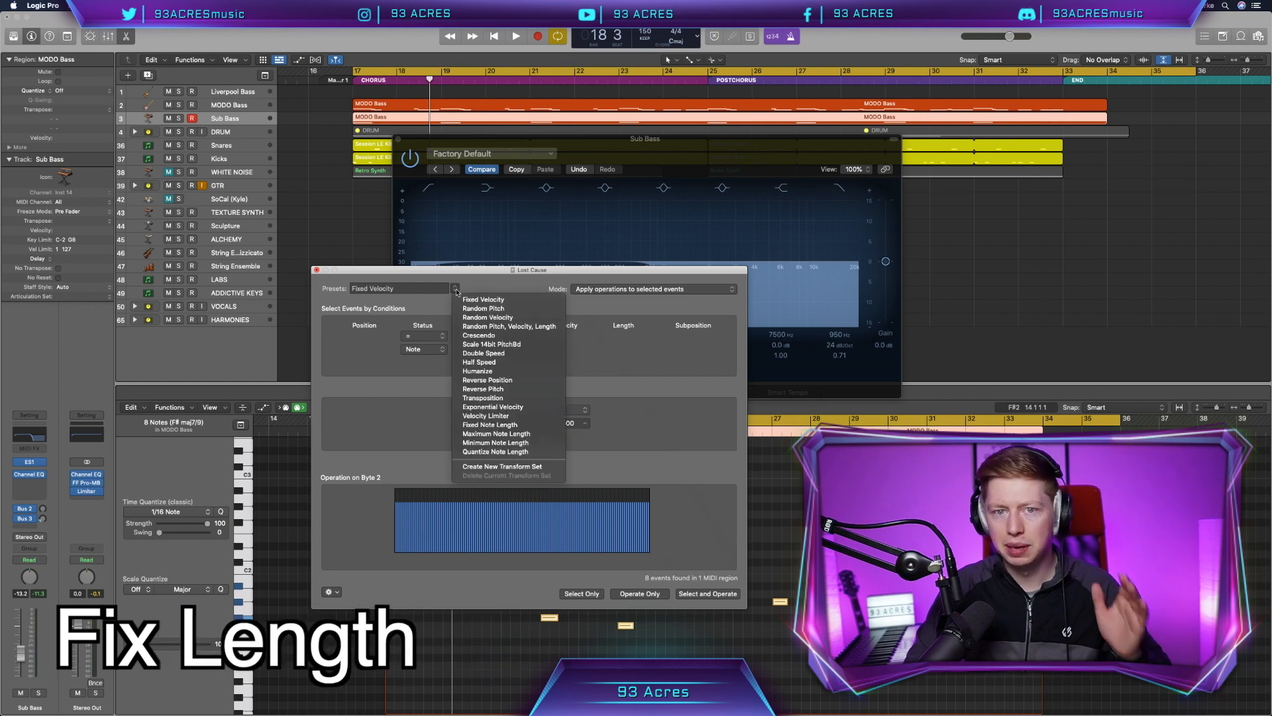
pyautogui.click(510, 411)
pyautogui.click(702, 508)
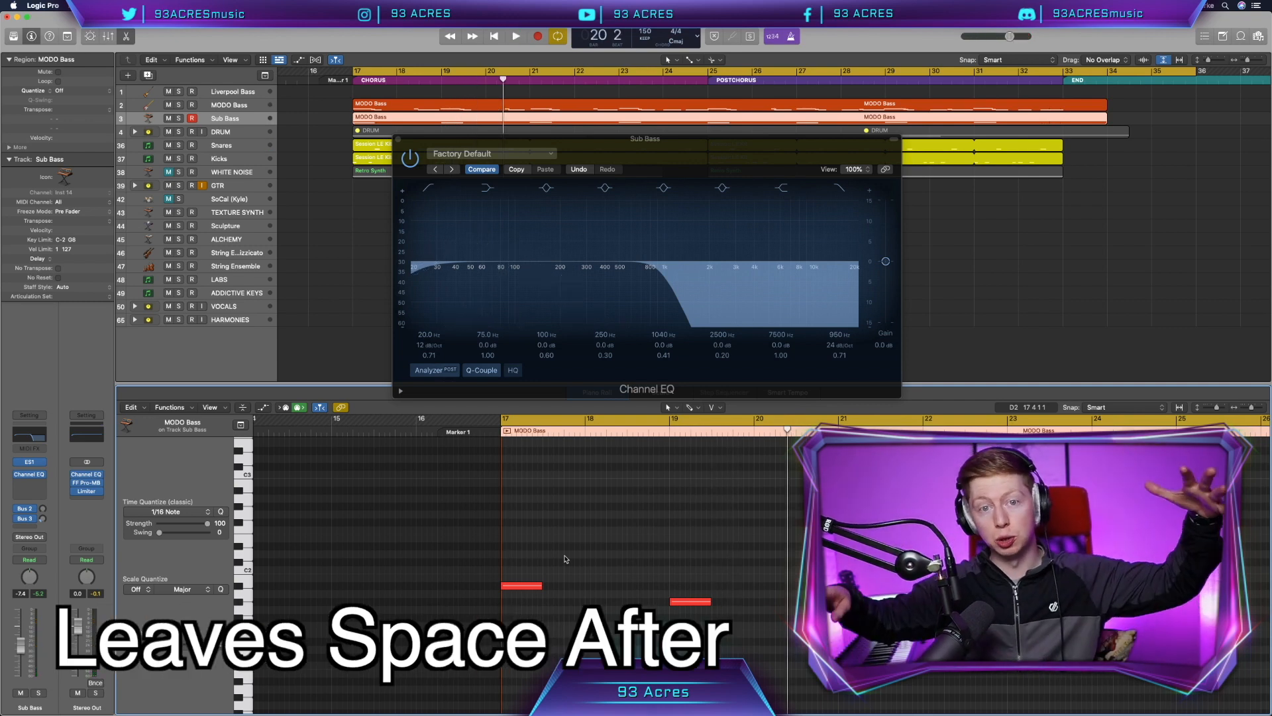
# Step: Audition the Sub Bass part against the mix and lower the high-cut frequency in its Channel EQ
pyautogui.press('space')
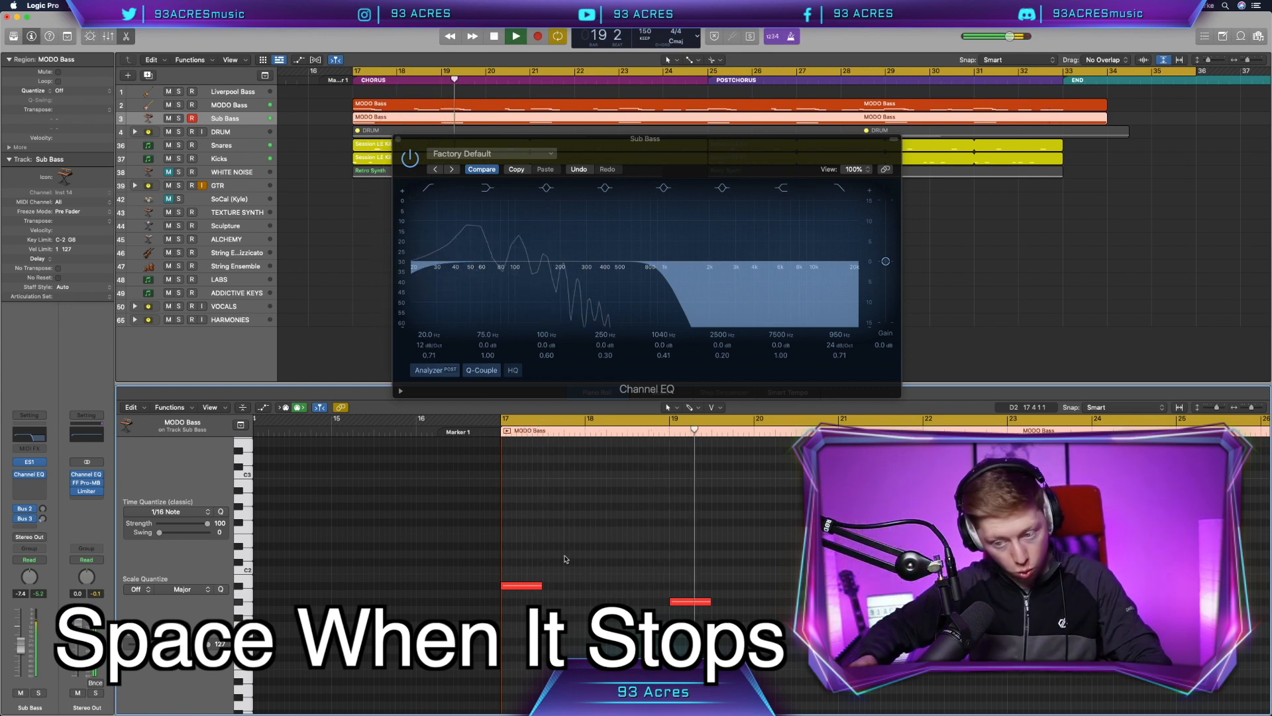
pyautogui.press('space')
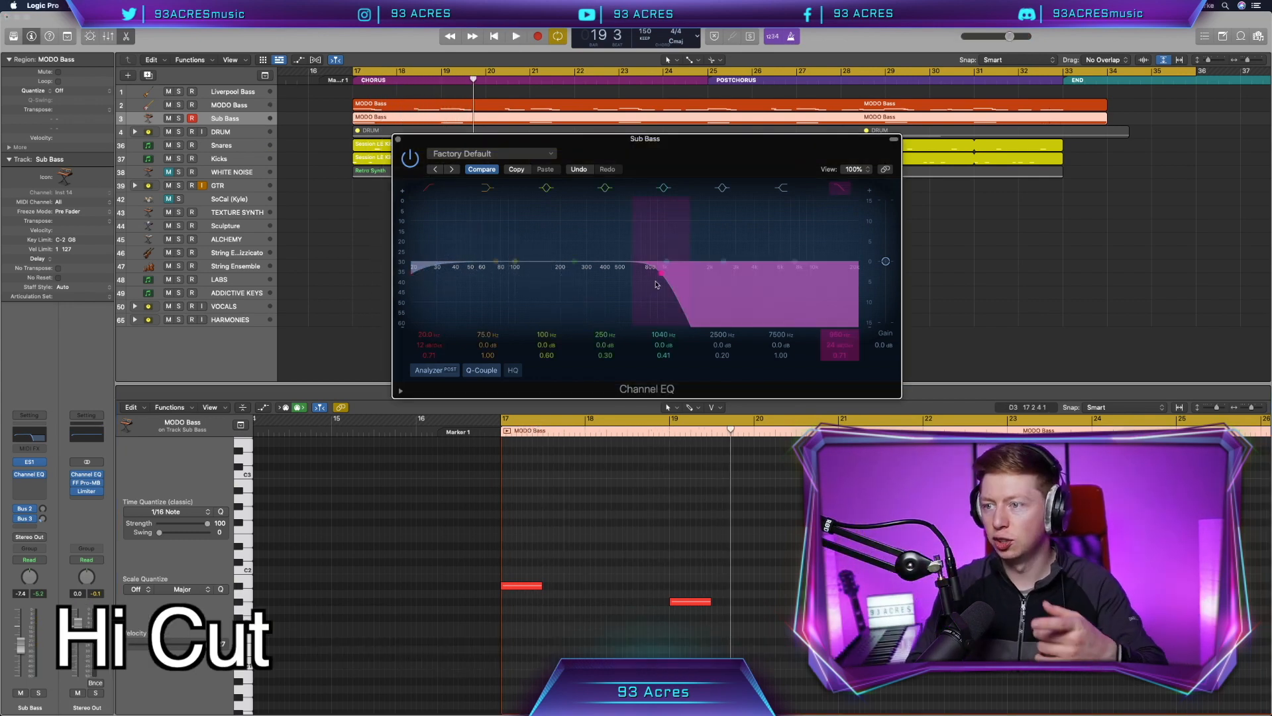
pyautogui.moveTo(661, 277); pyautogui.dragTo(641, 277)
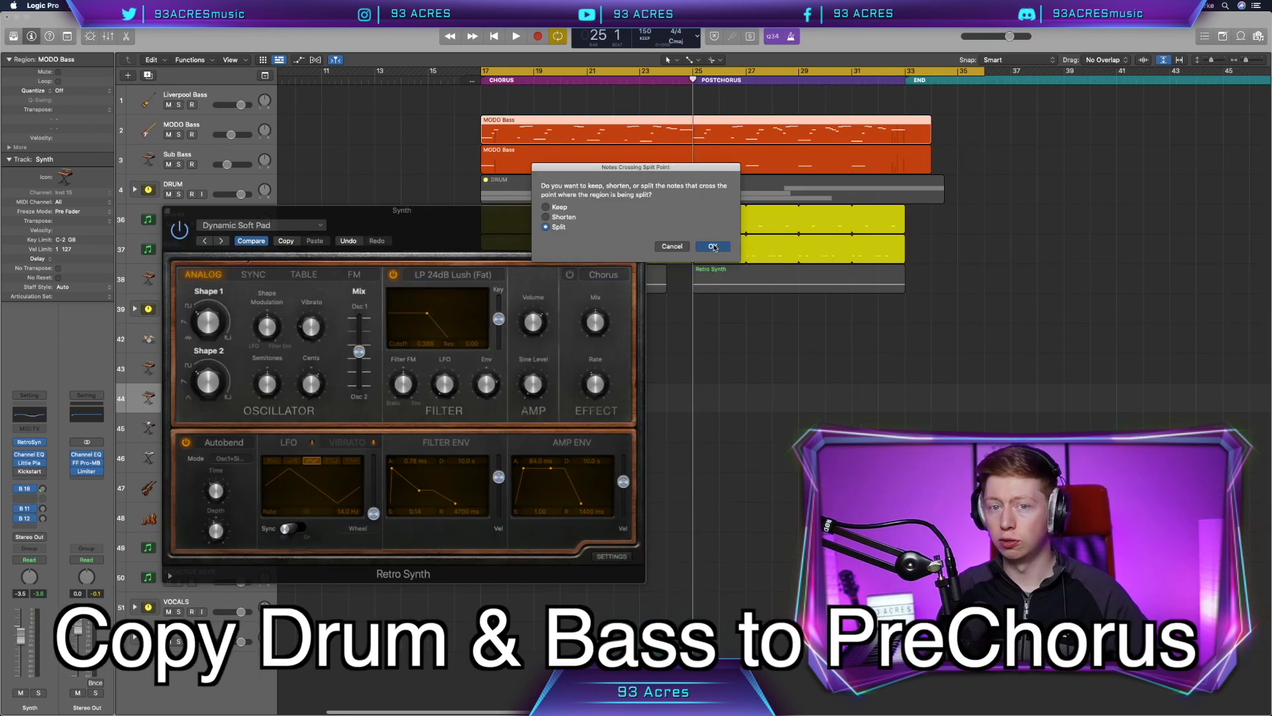
# Step: Copy the MODO Bass, Snares and Kicks regions to bar 9 to fill the section before the chorus
pyautogui.moveTo(716, 138); pyautogui.dragTo(506, 136)
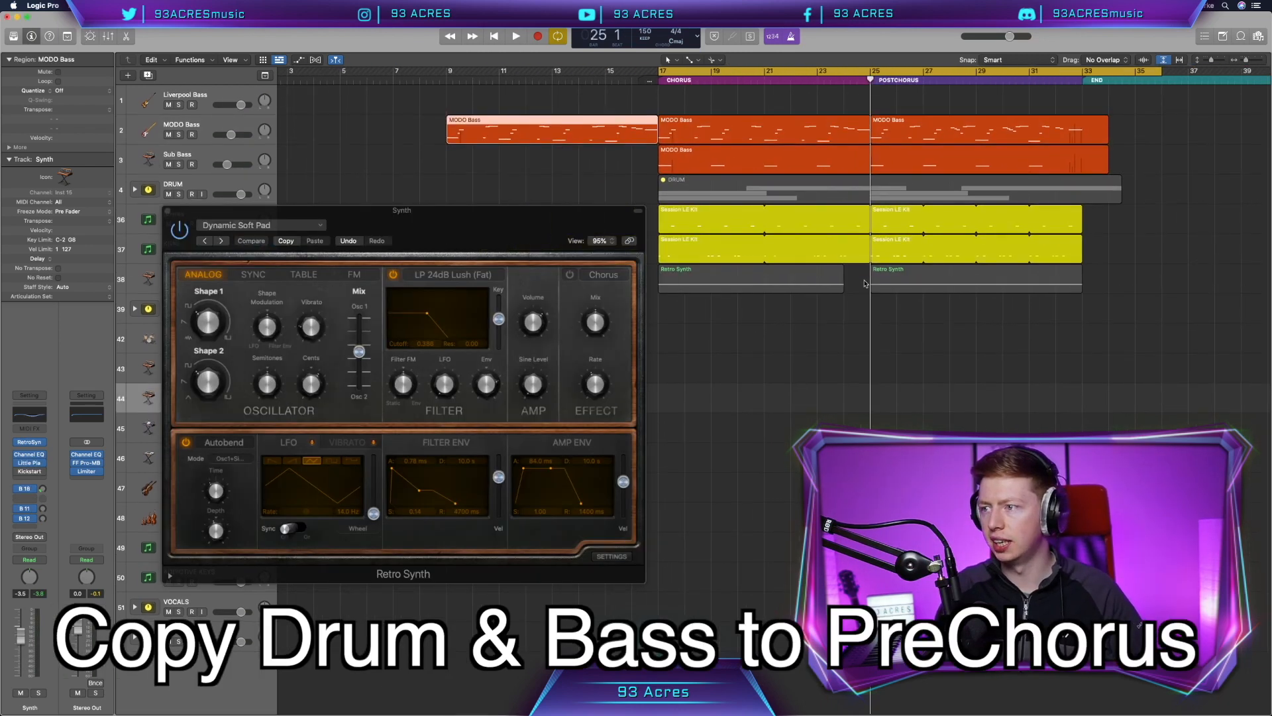
pyautogui.moveTo(865, 283); pyautogui.dragTo(663, 218)
pyautogui.moveTo(762, 225); pyautogui.dragTo(550, 226)
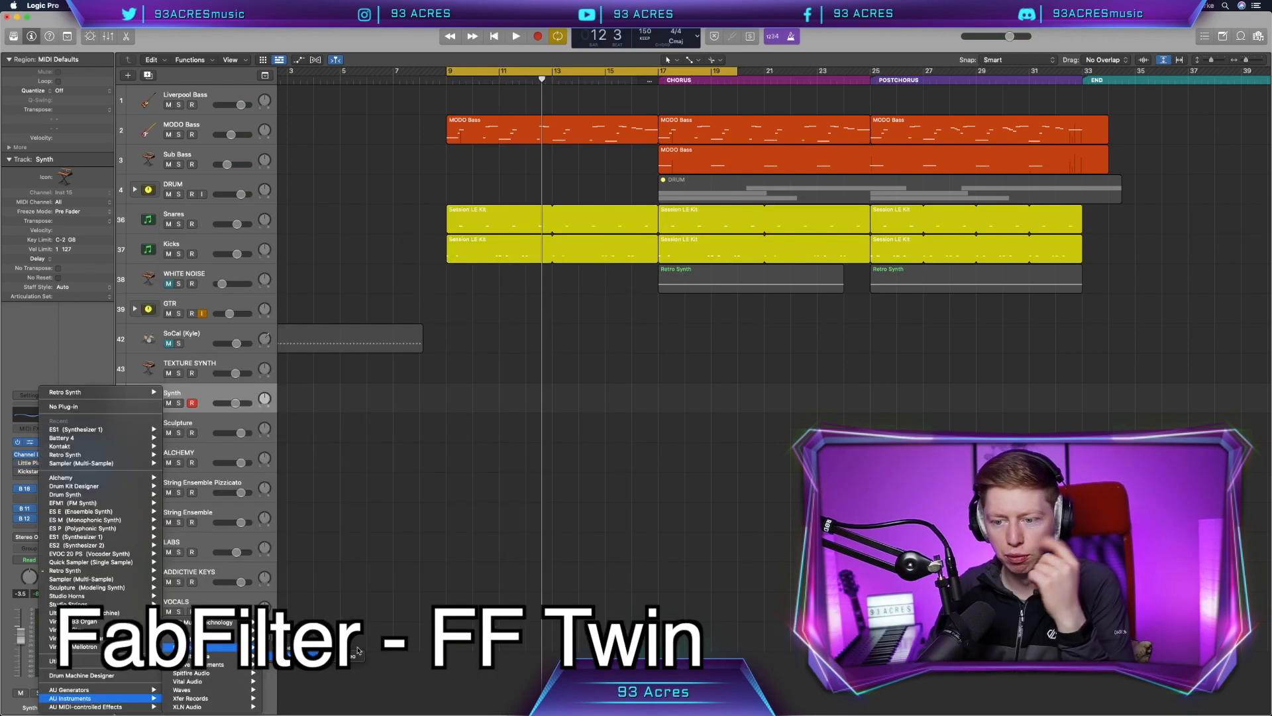
# Step: Replace the Synth track's instrument with FF Twin 2 and load its Warm Strings Cold O pad preset
pyautogui.click(353, 656)
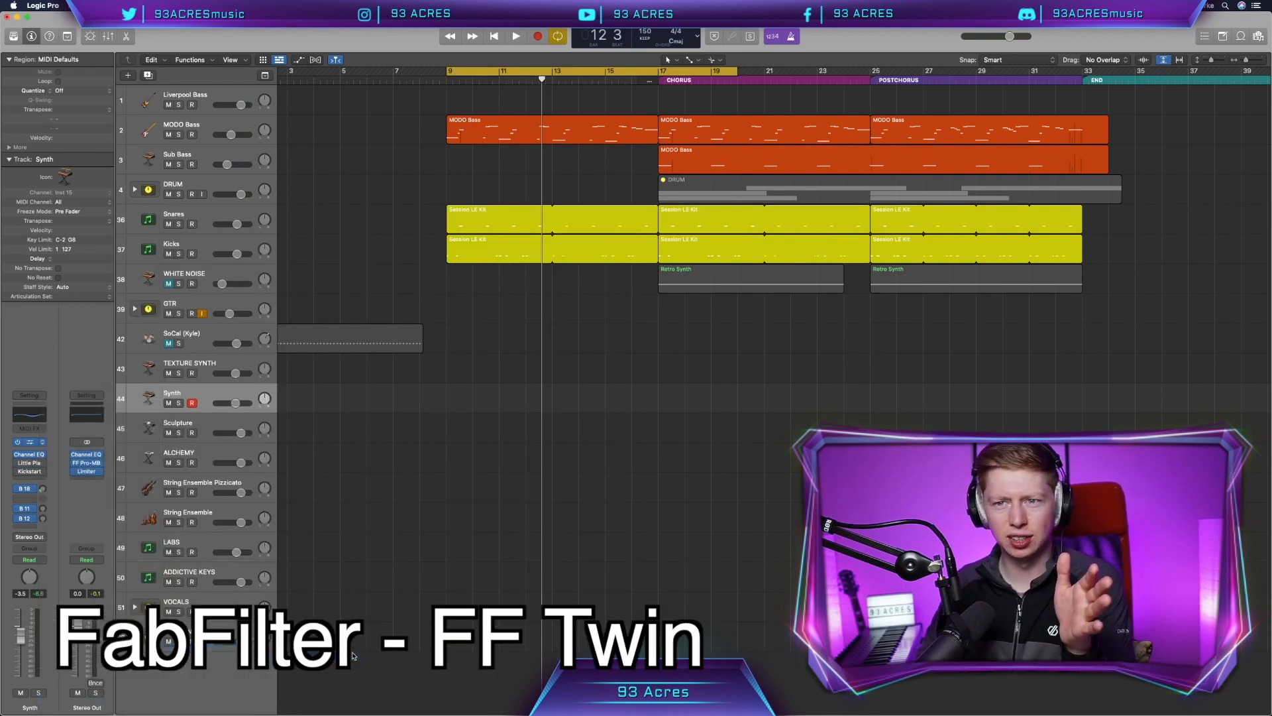
pyautogui.click(690, 189)
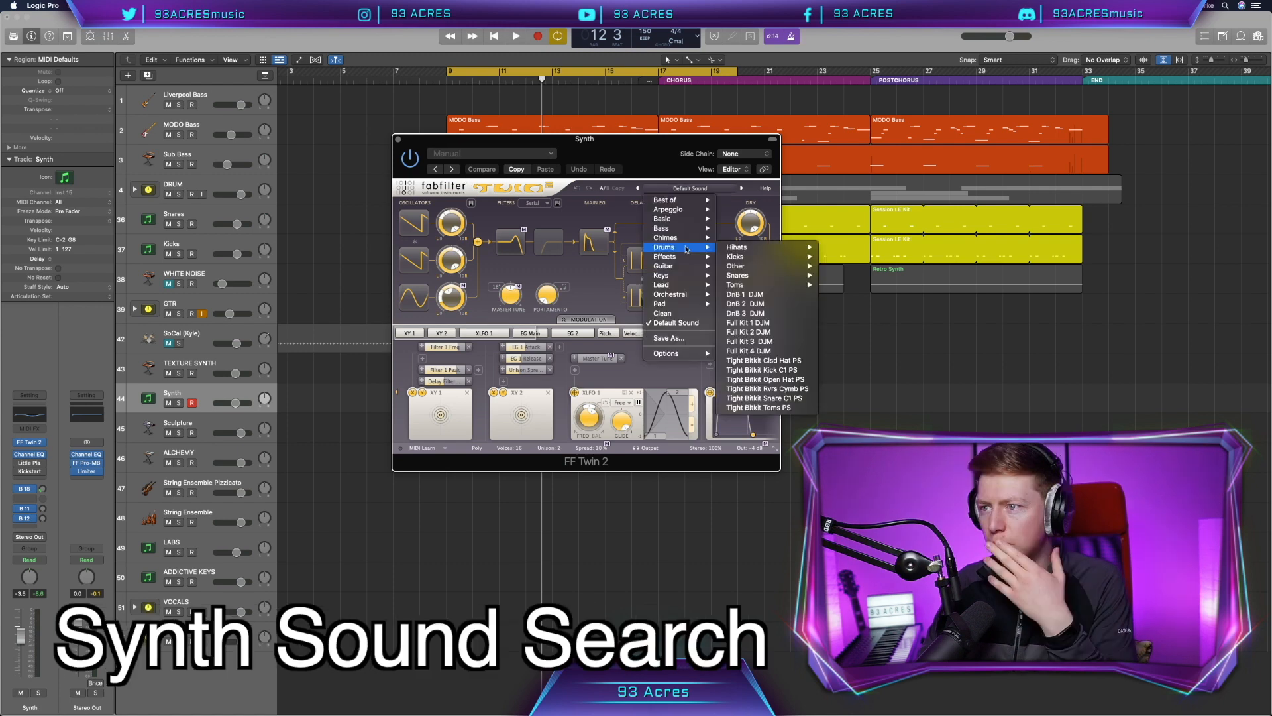
pyautogui.moveTo(690, 228)
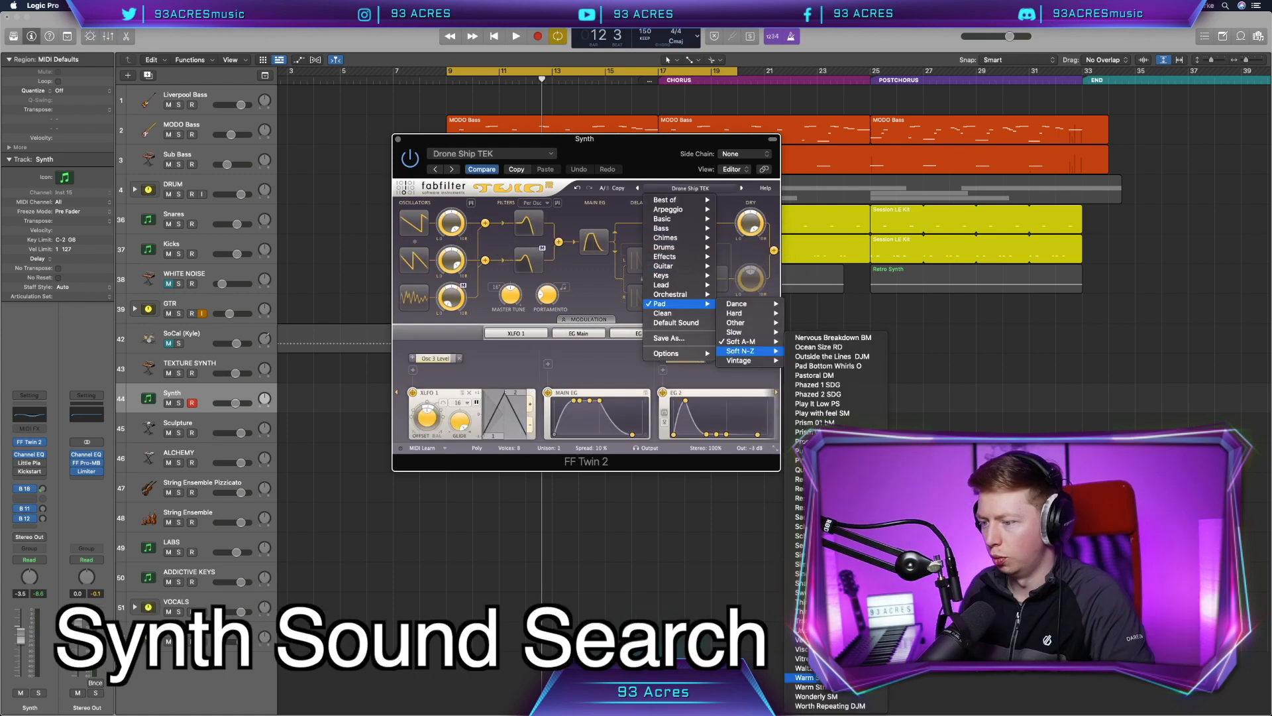
pyautogui.click(817, 676)
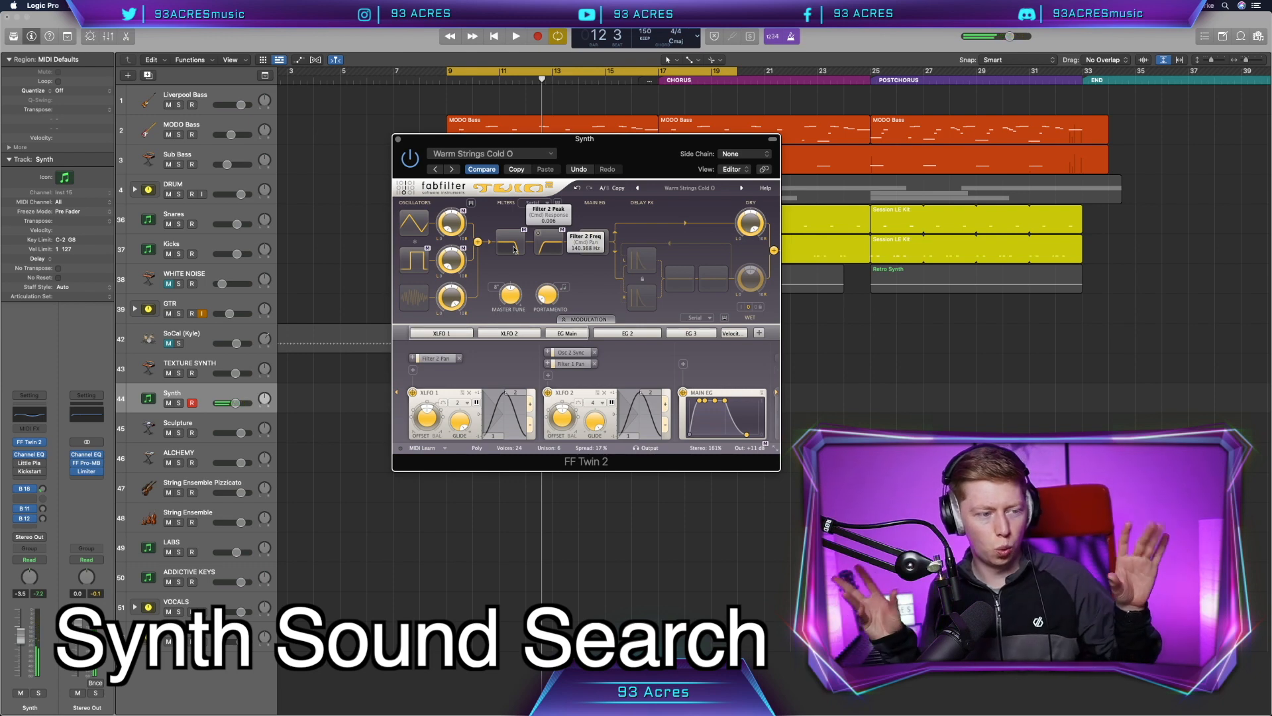
pyautogui.moveTo(425, 141); pyautogui.dragTo(383, 147)
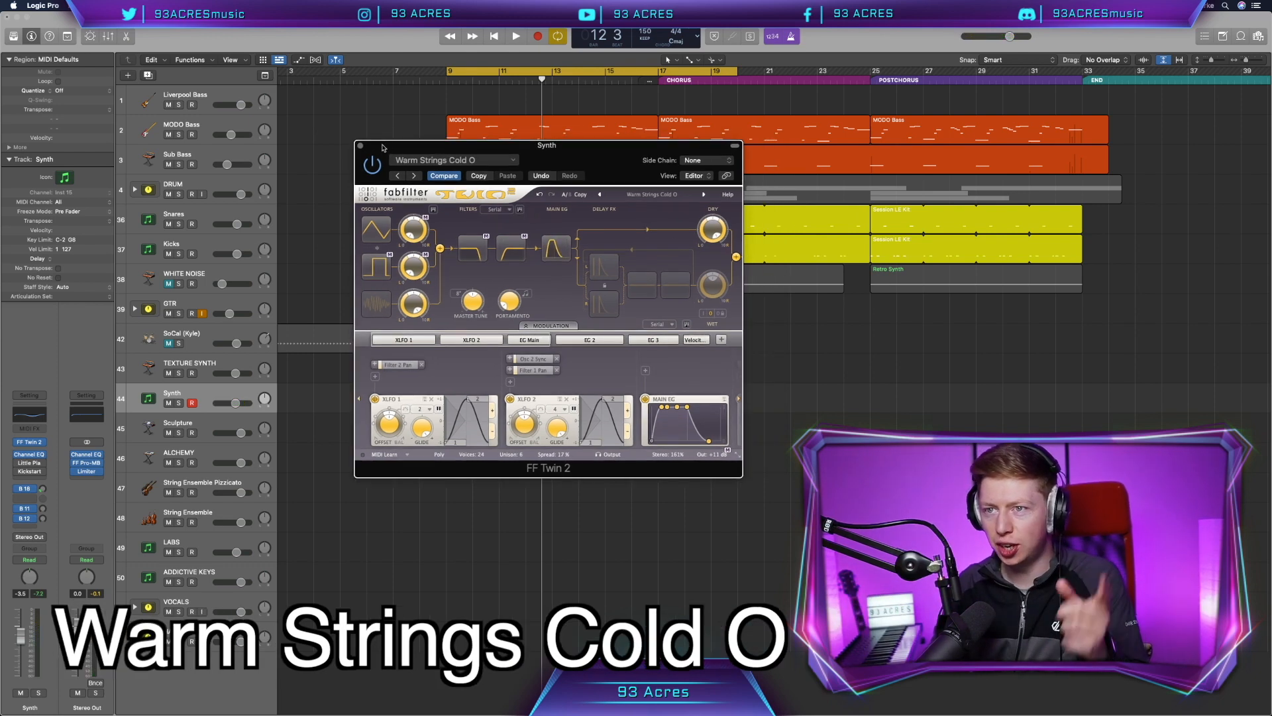
pyautogui.click(361, 146)
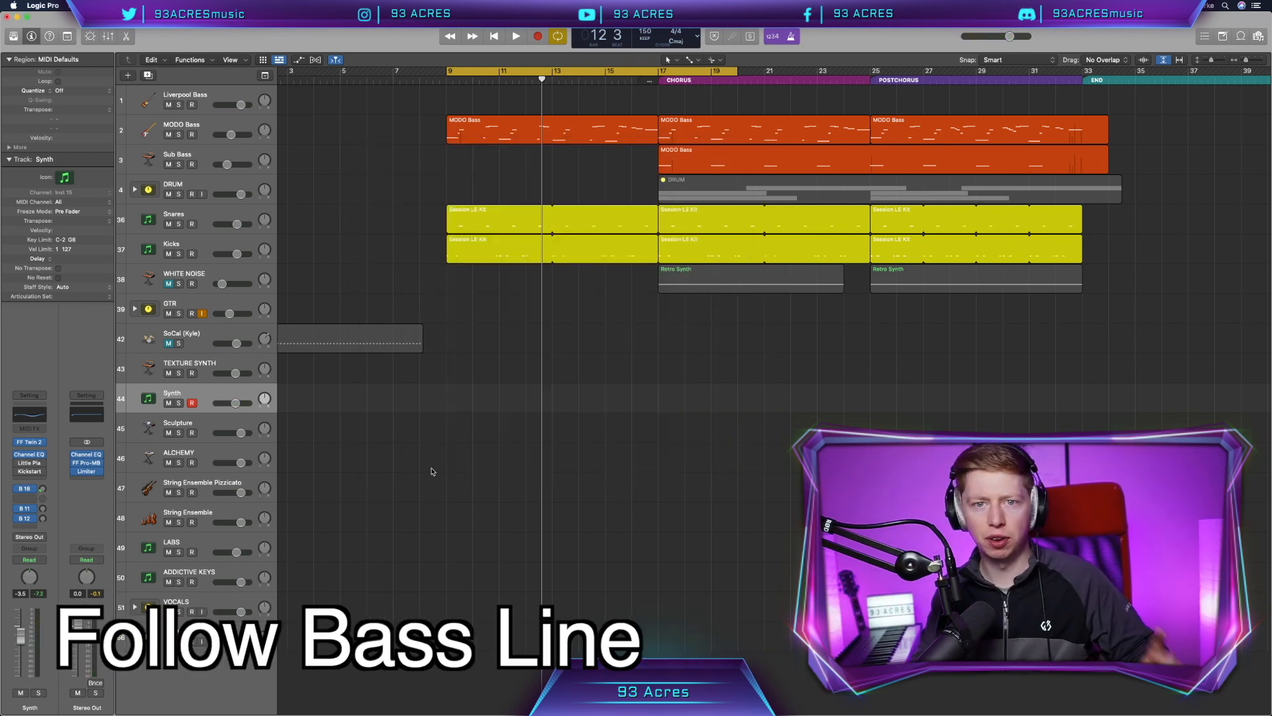
# Step: Record a texture part following the bass line on the Synth track from bar 9 to bar 17
pyautogui.press('r')
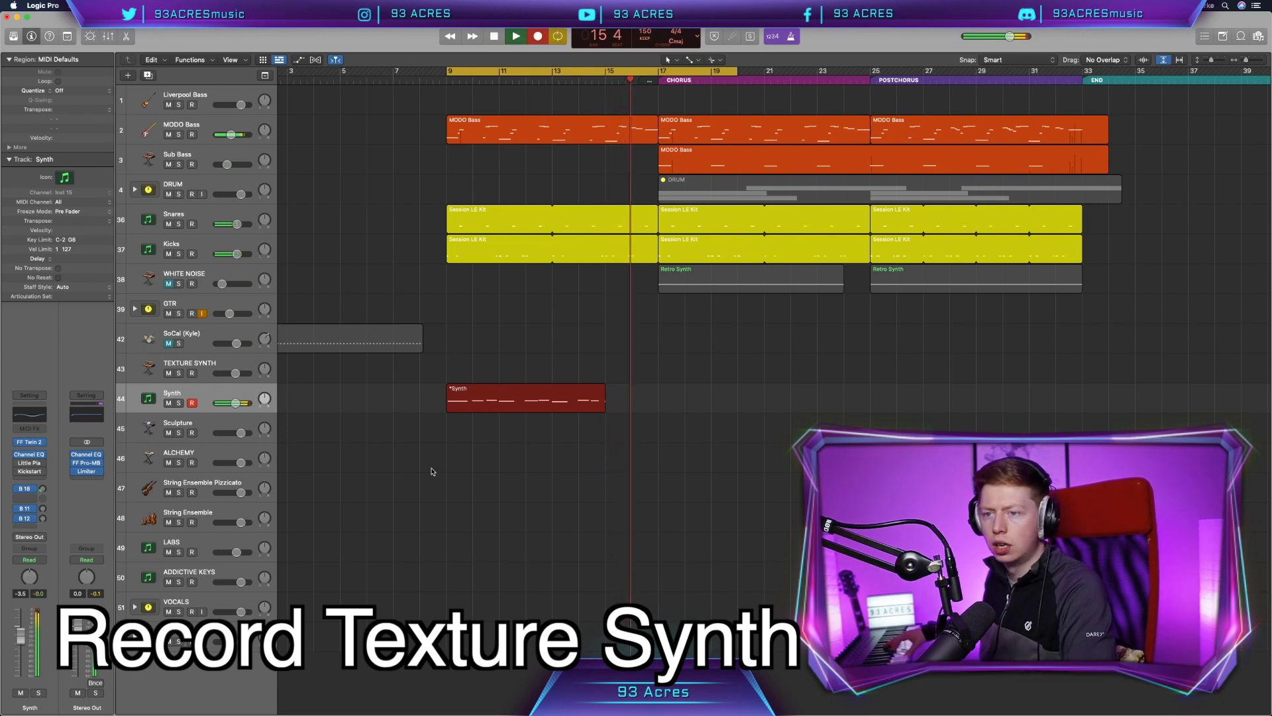
pyautogui.press('space')
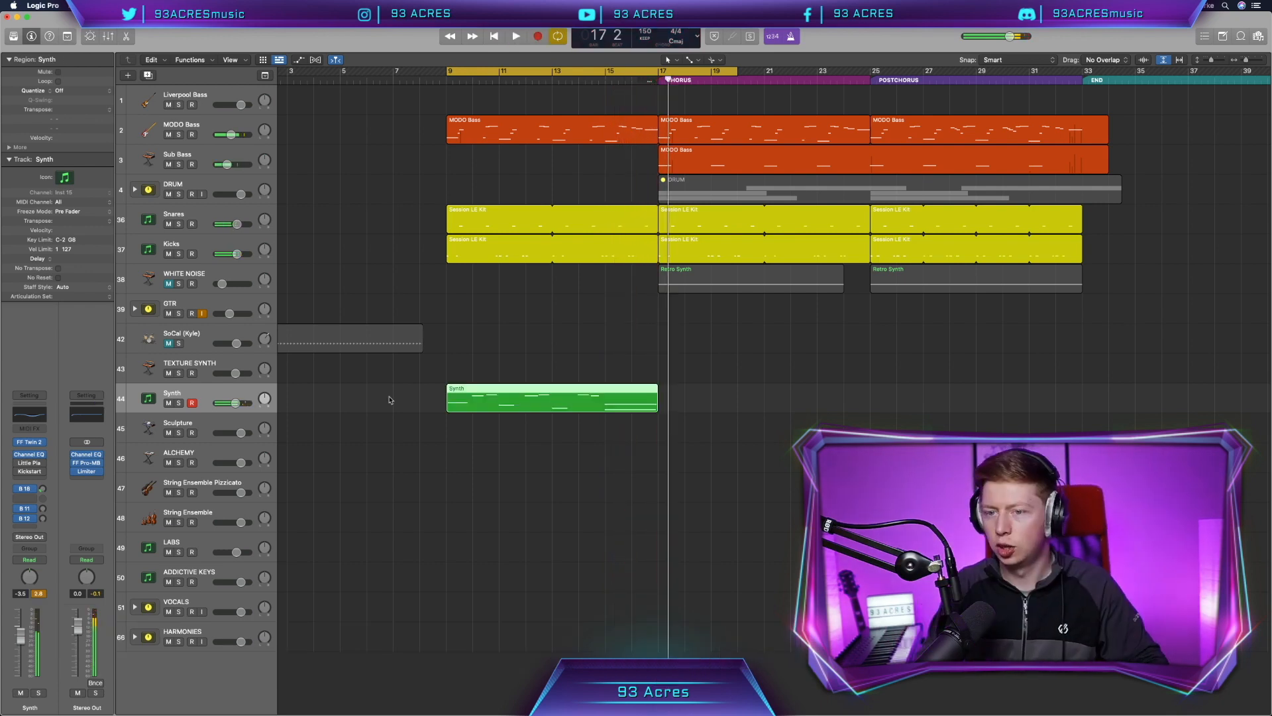
# Step: Automate the Synth track's volume to drop to -41.4 dB between bars 17 and 25
pyautogui.press('a')
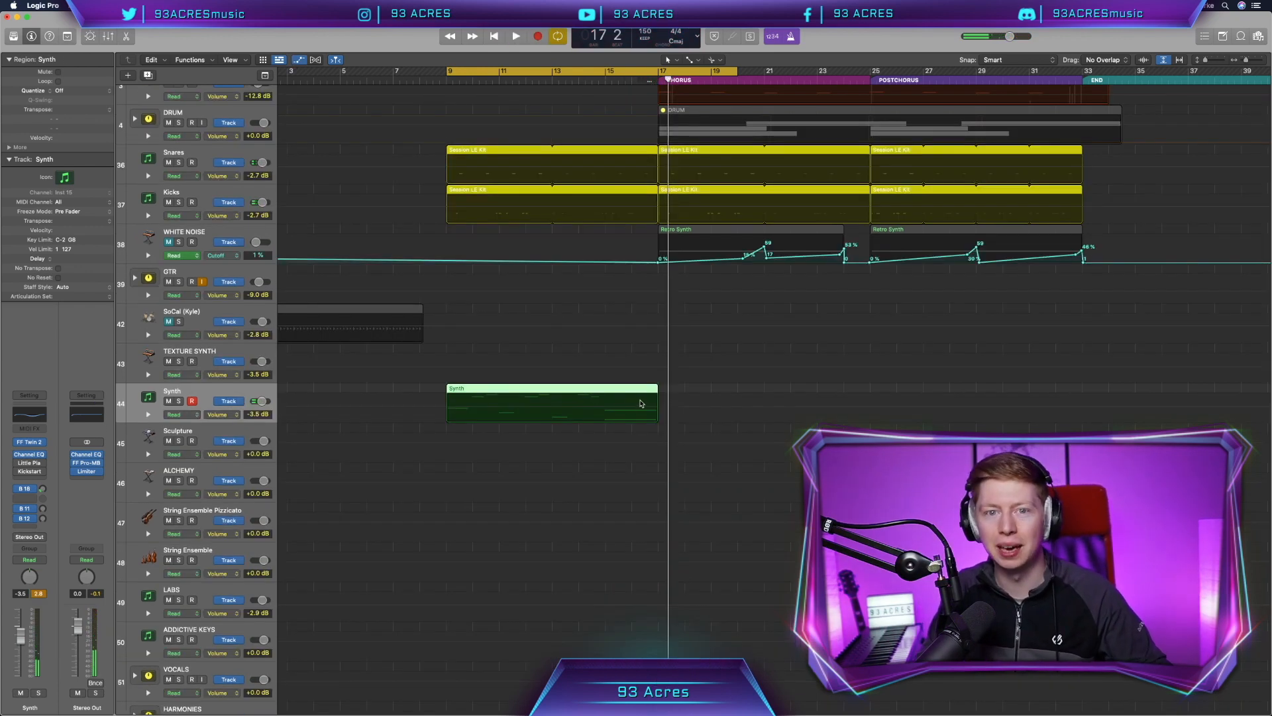
pyautogui.click(658, 407)
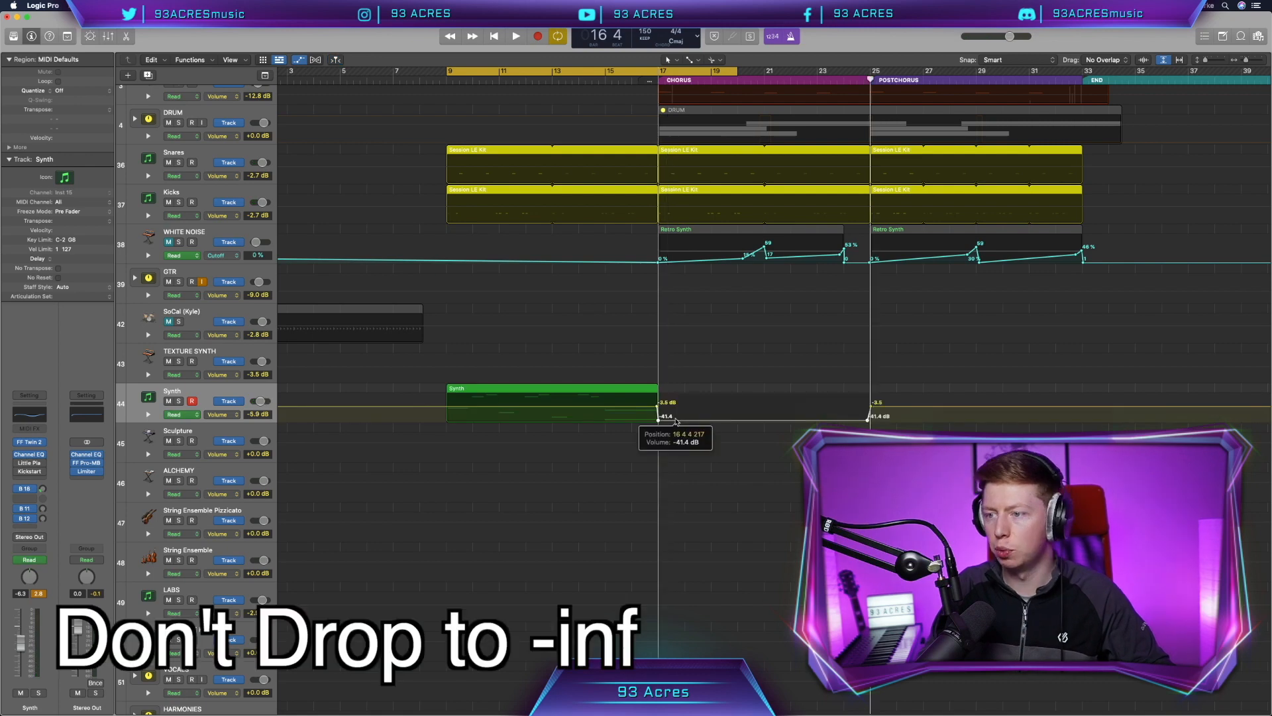
pyautogui.moveTo(658, 418); pyautogui.dragTo(658, 420)
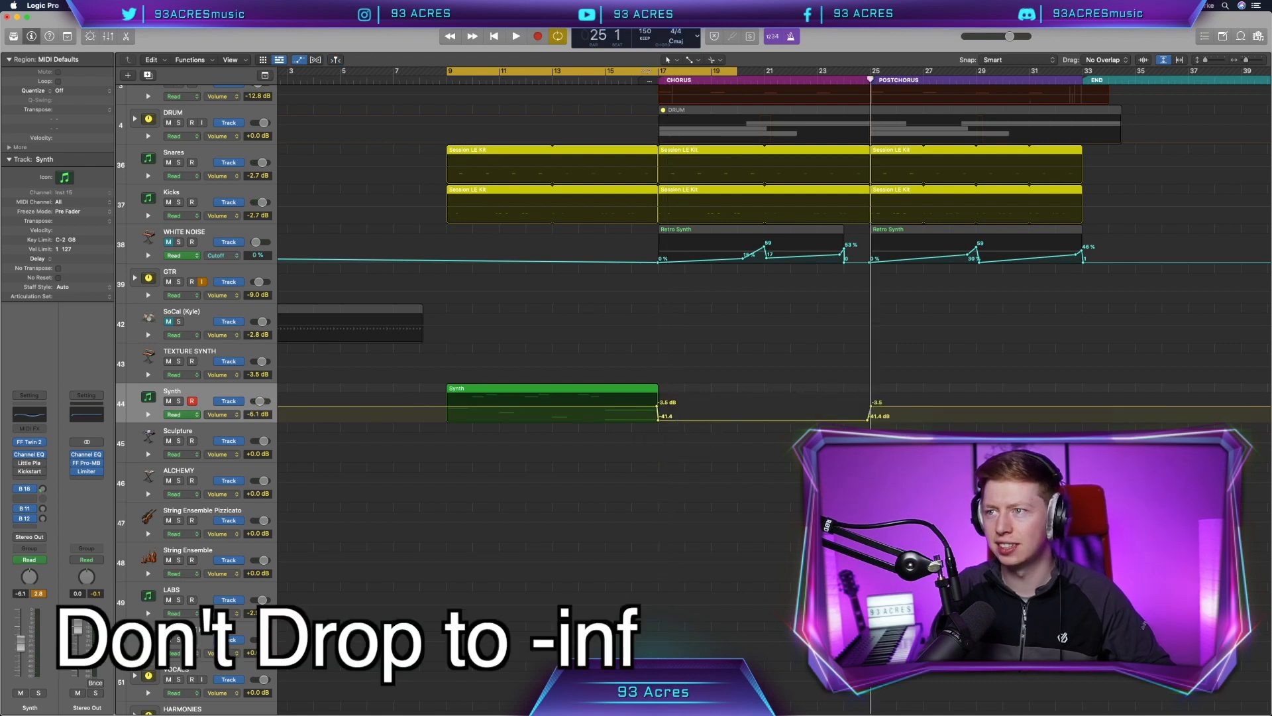
# Step: Copy the Synth region from bar 9 to bar 25, at the start of the post-chorus
pyautogui.moveTo(588, 391); pyautogui.dragTo(1011, 390)
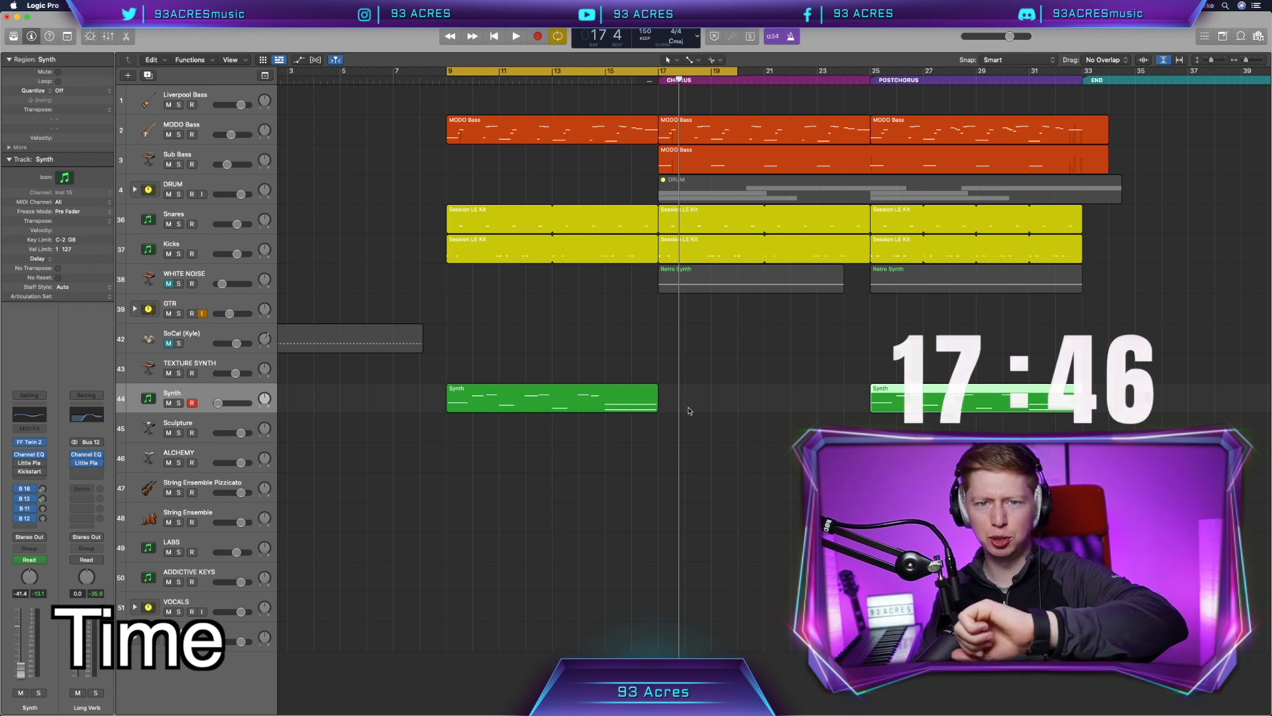
pyautogui.click(690, 474)
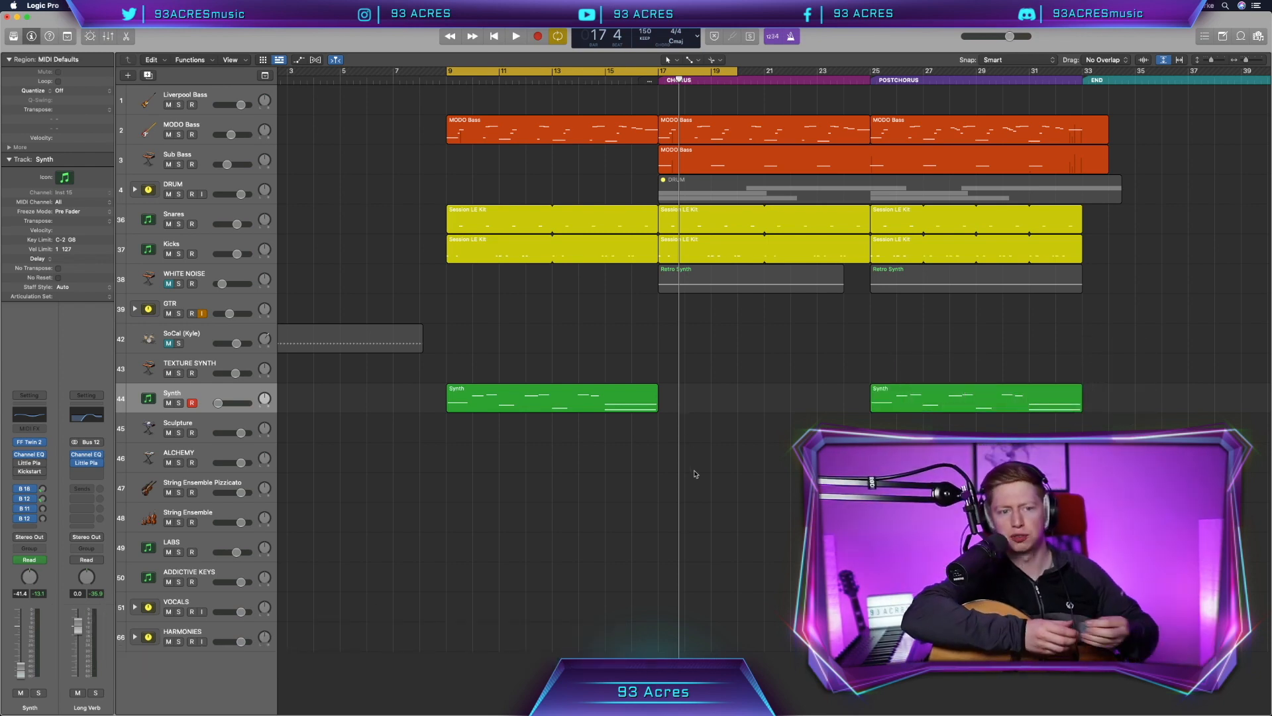
# Step: Add an audio track with Input 2 as its input and record acoustic guitar across the post-chorus
pyautogui.press('alt+super+n')
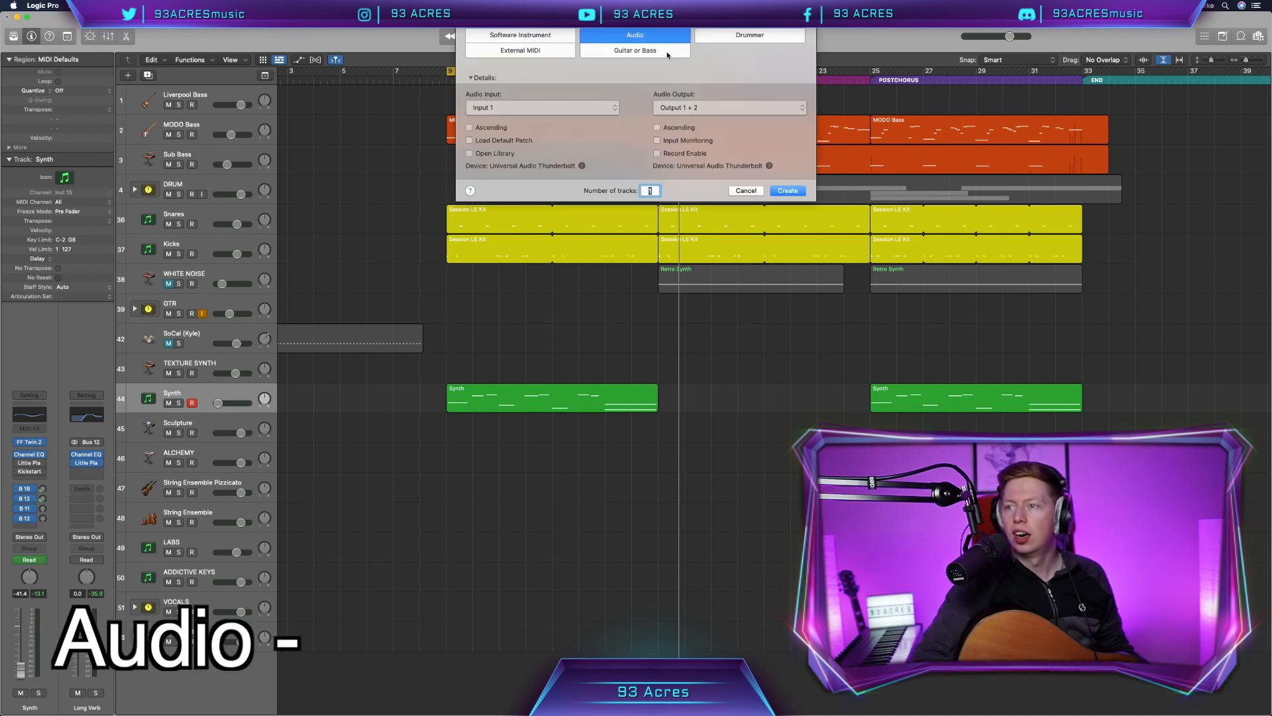
pyautogui.press('Return')
pyautogui.click(40, 477)
pyautogui.moveTo(65, 505)
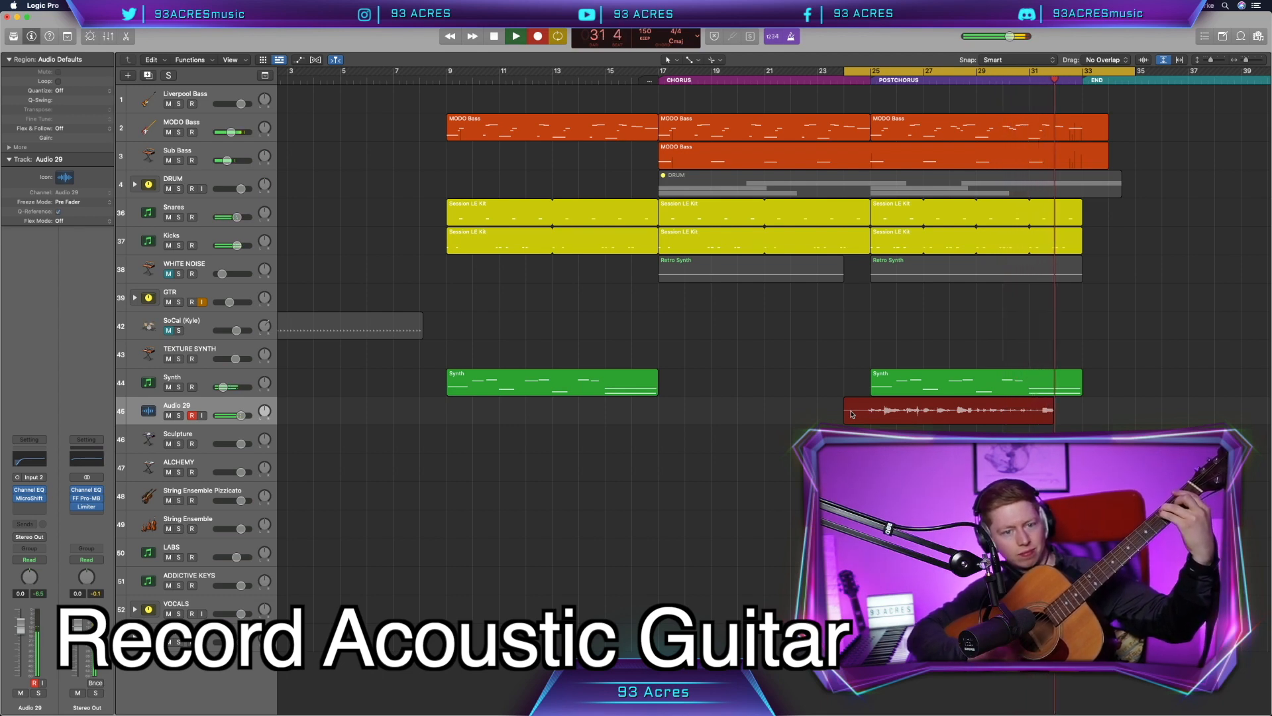
pyautogui.press('space')
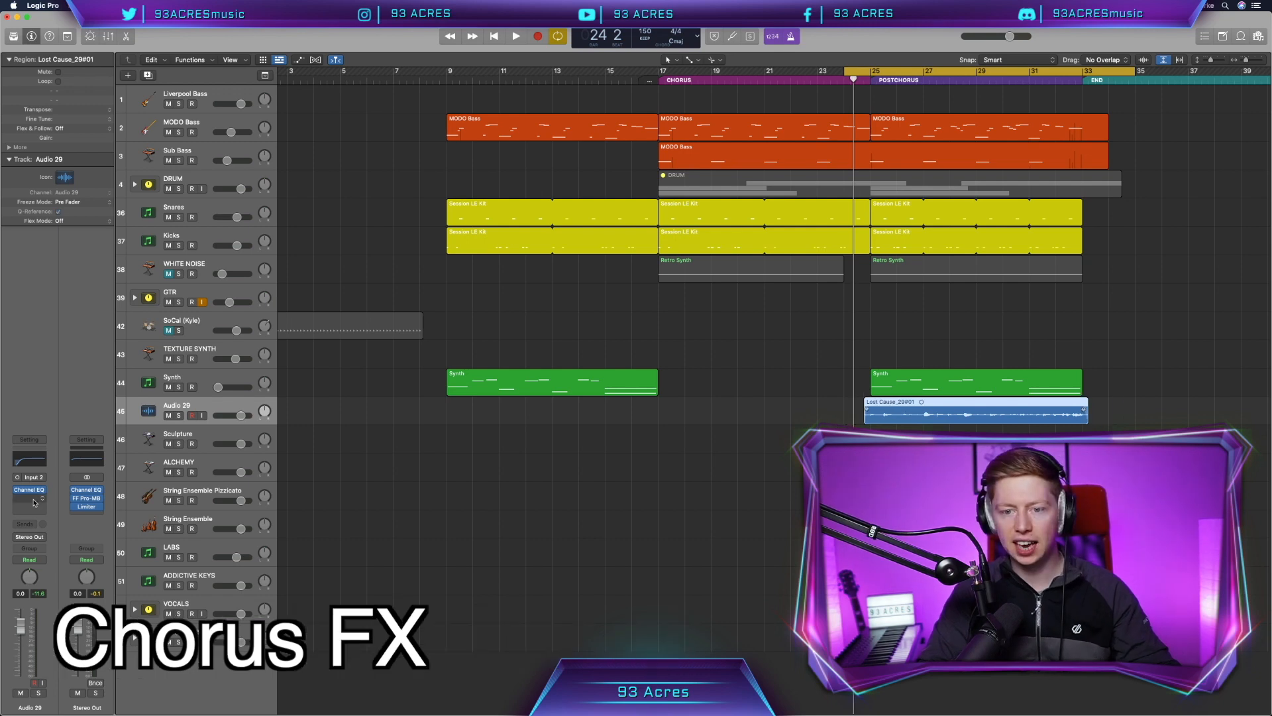
# Step: Insert the Soundtoys MicroShift effect after the Channel EQ on the acoustic guitar track
pyautogui.click(34, 503)
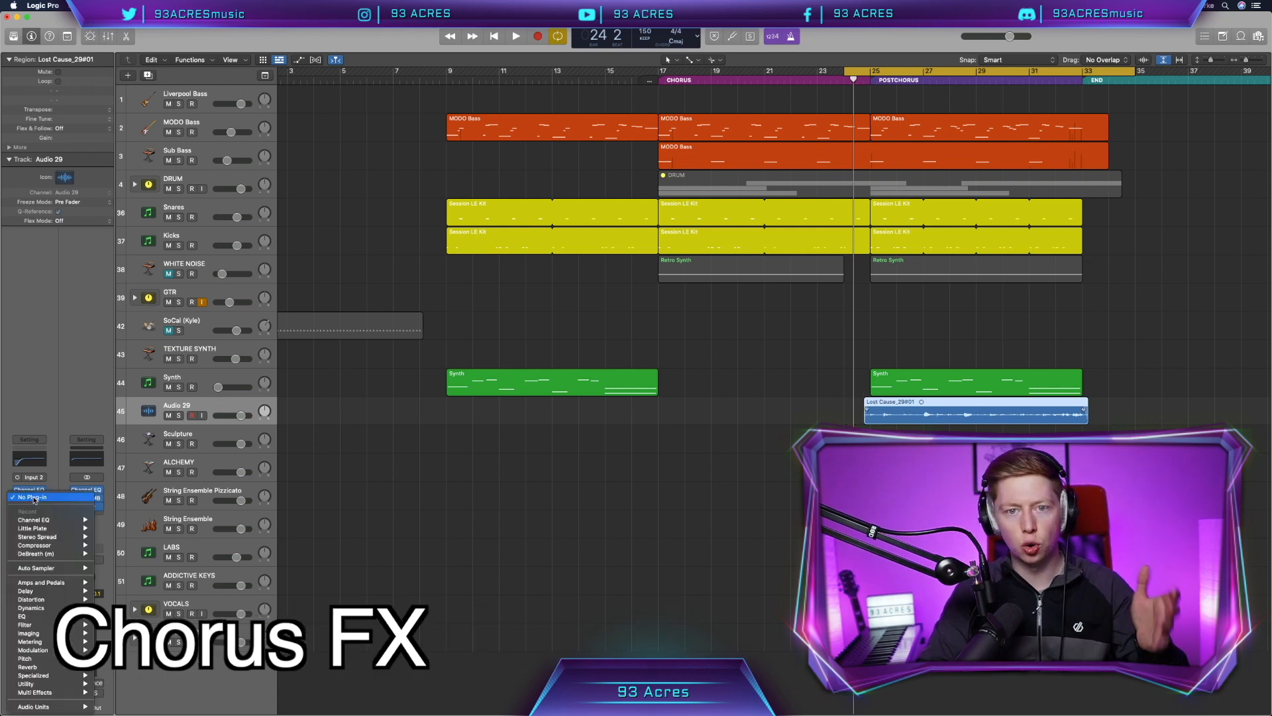
pyautogui.moveTo(66, 707)
pyautogui.moveTo(133, 639)
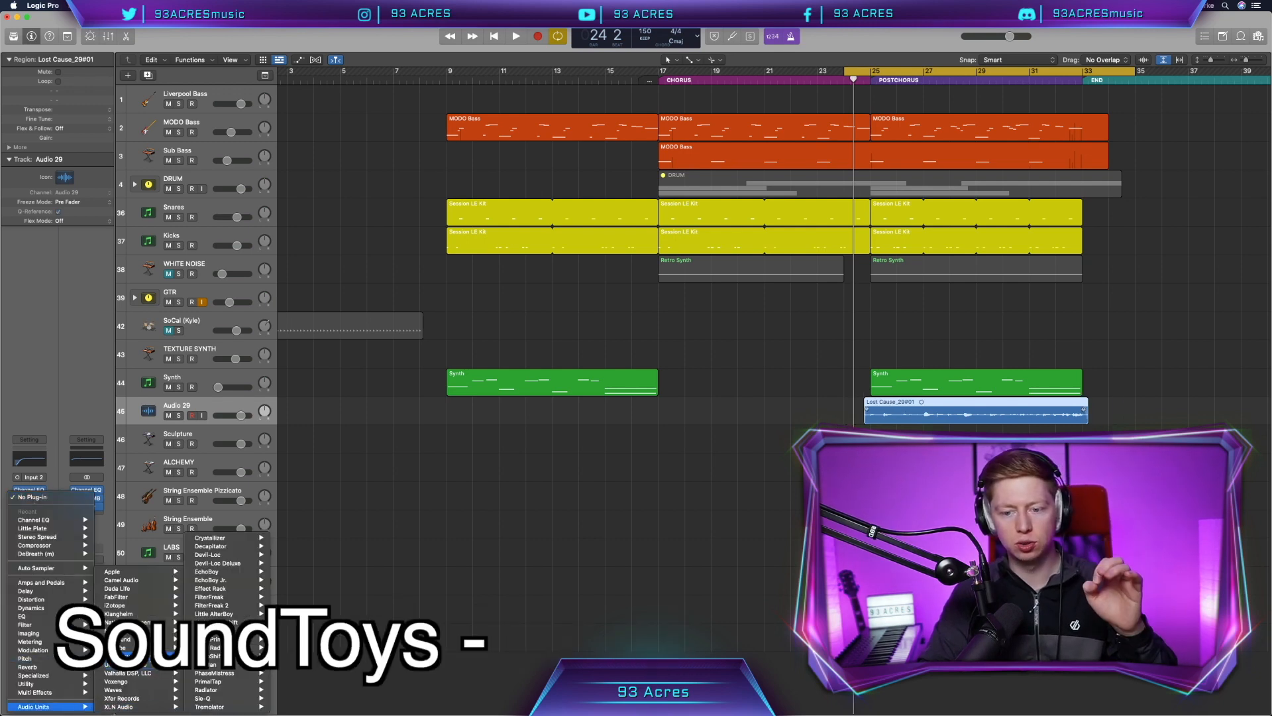
pyautogui.moveTo(226, 622)
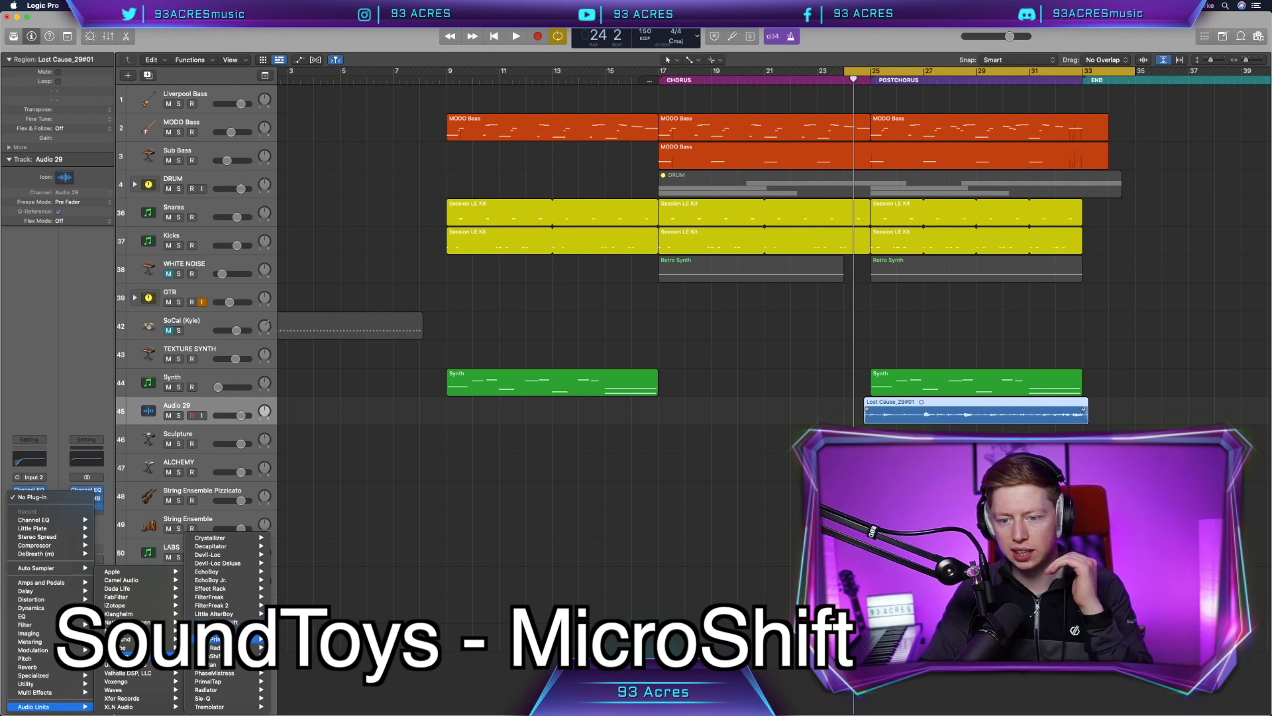
pyautogui.click(288, 656)
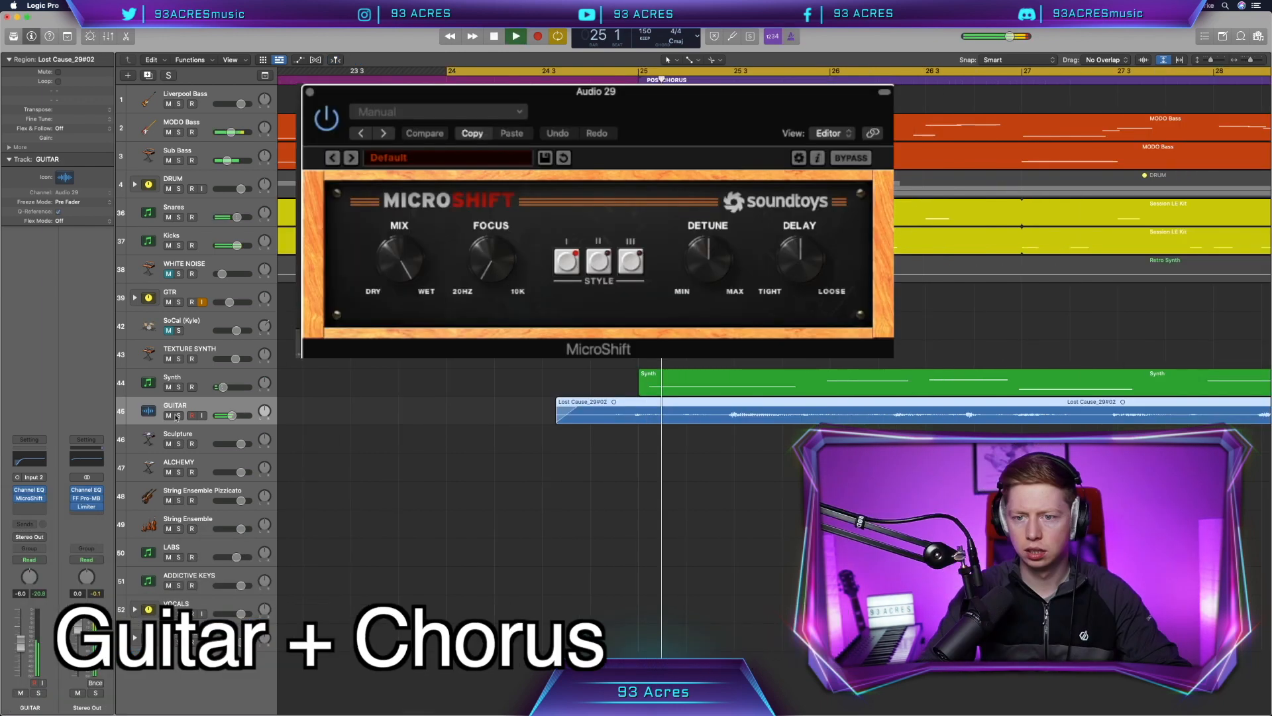
pyautogui.click(178, 161)
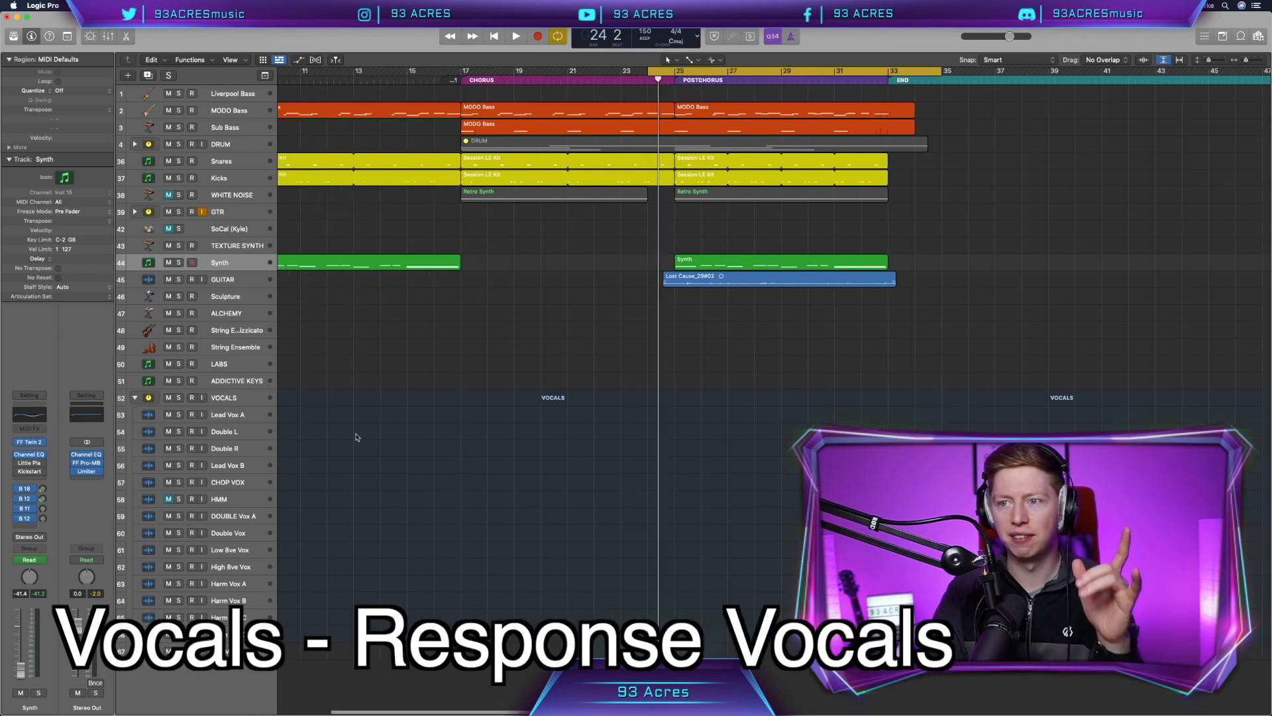
# Step: Set the cycle range to start at bar 13 and record doubled vocals for the Double L, Double R and DOUBLE Vox A tracks
pyautogui.hscroll(-3, 356, 435)
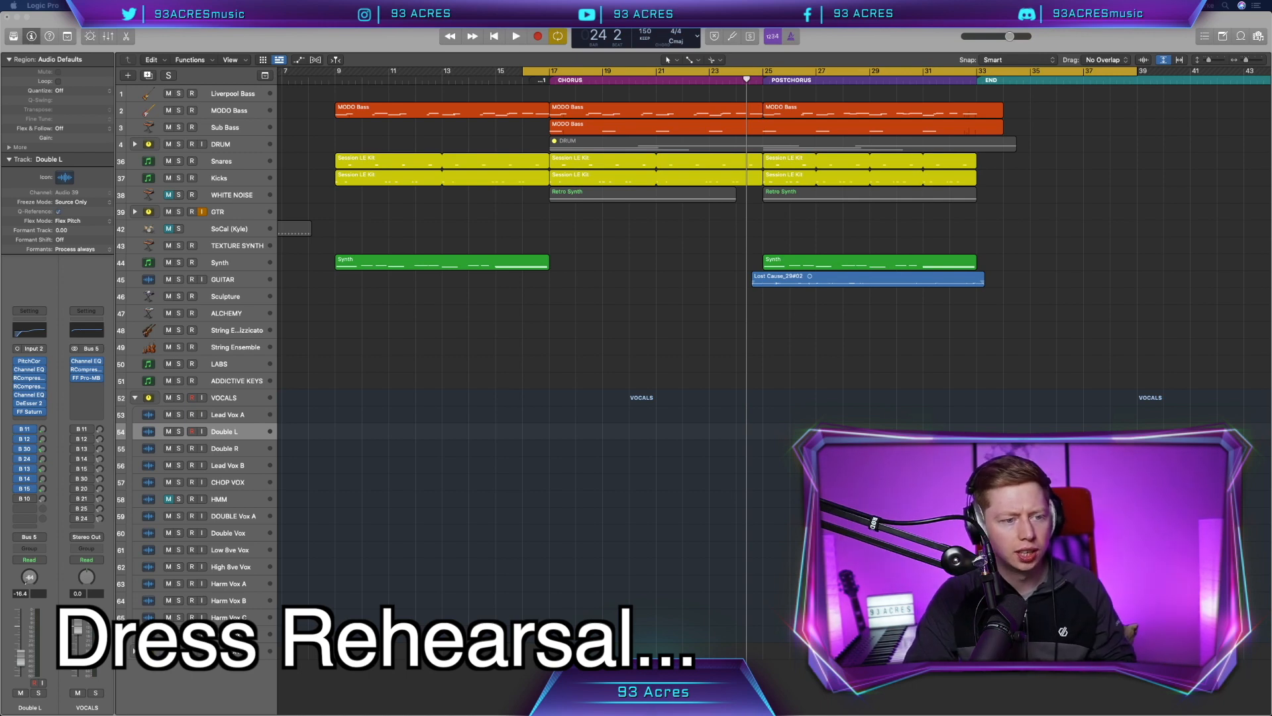
pyautogui.moveTo(437, 73); pyautogui.dragTo(980, 73)
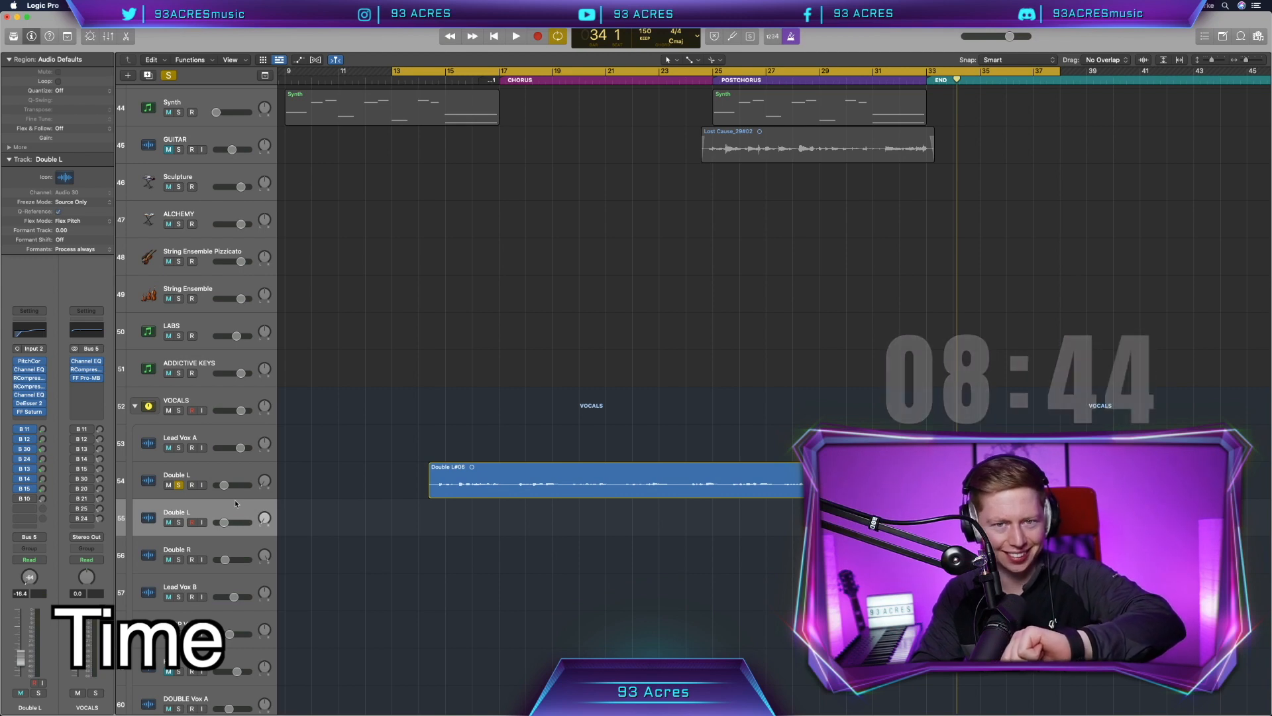
pyautogui.press('s')
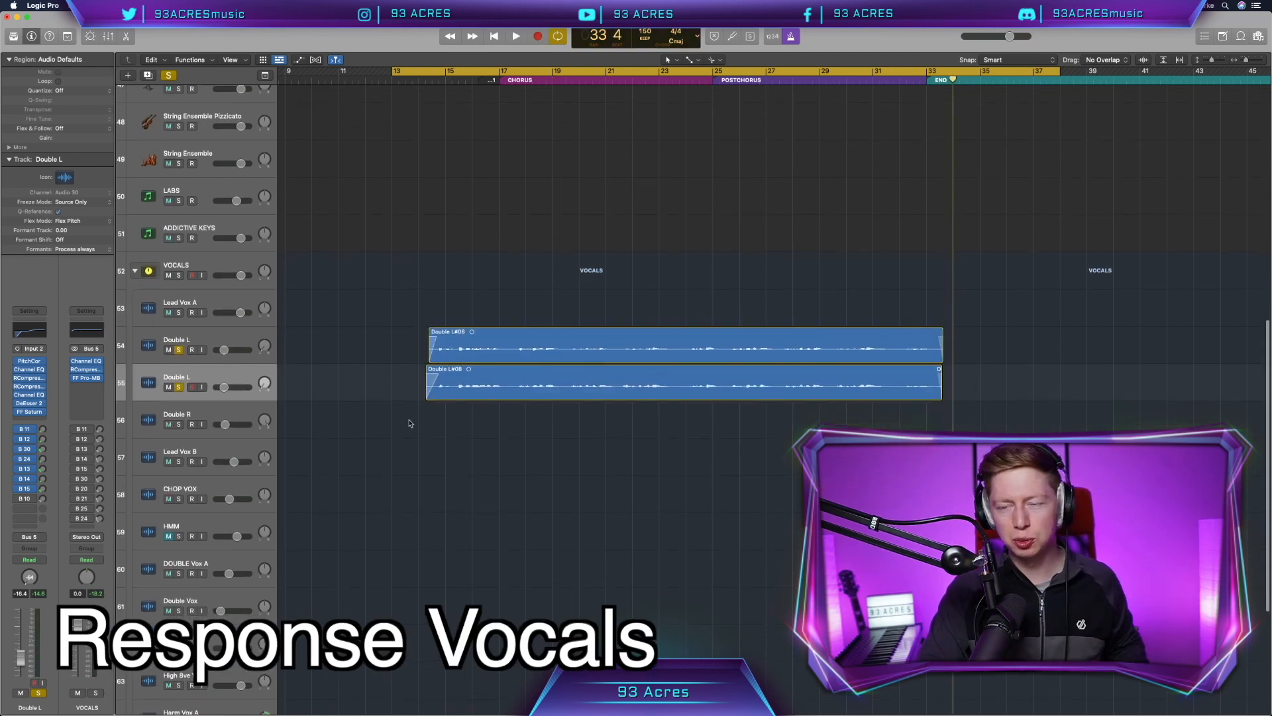
pyautogui.scroll(-5, 410, 423)
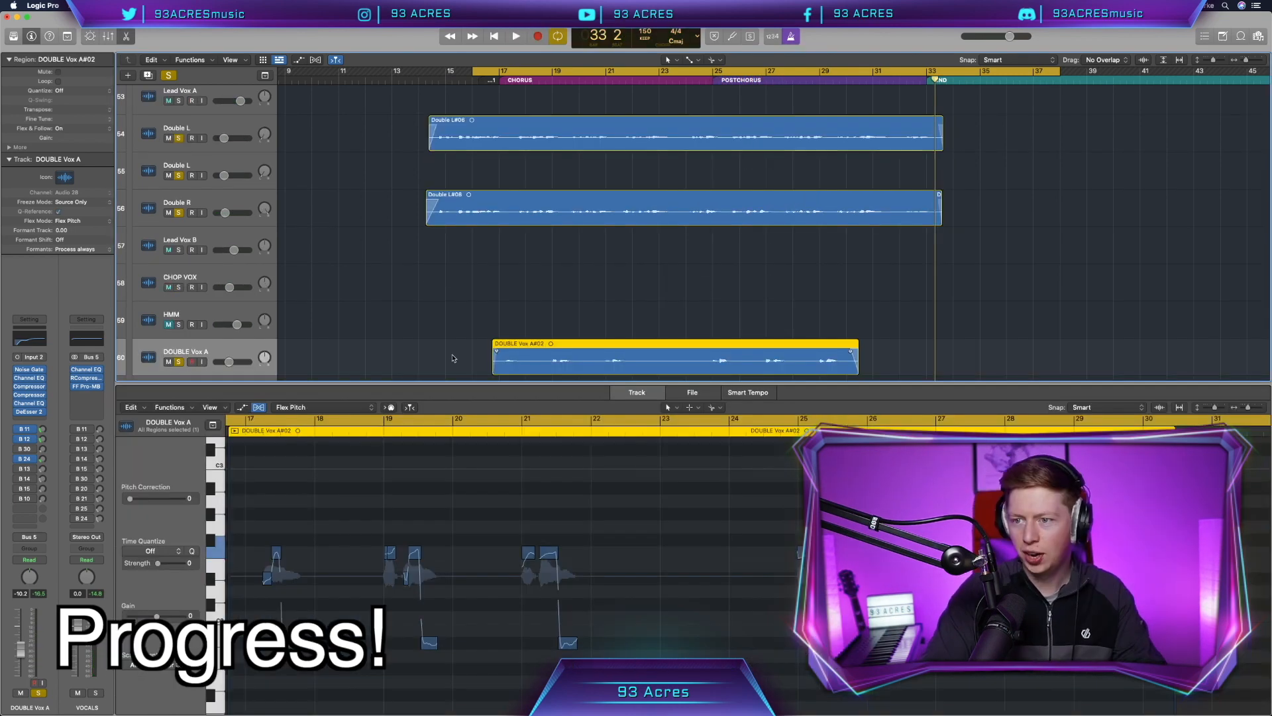
pyautogui.click(453, 358)
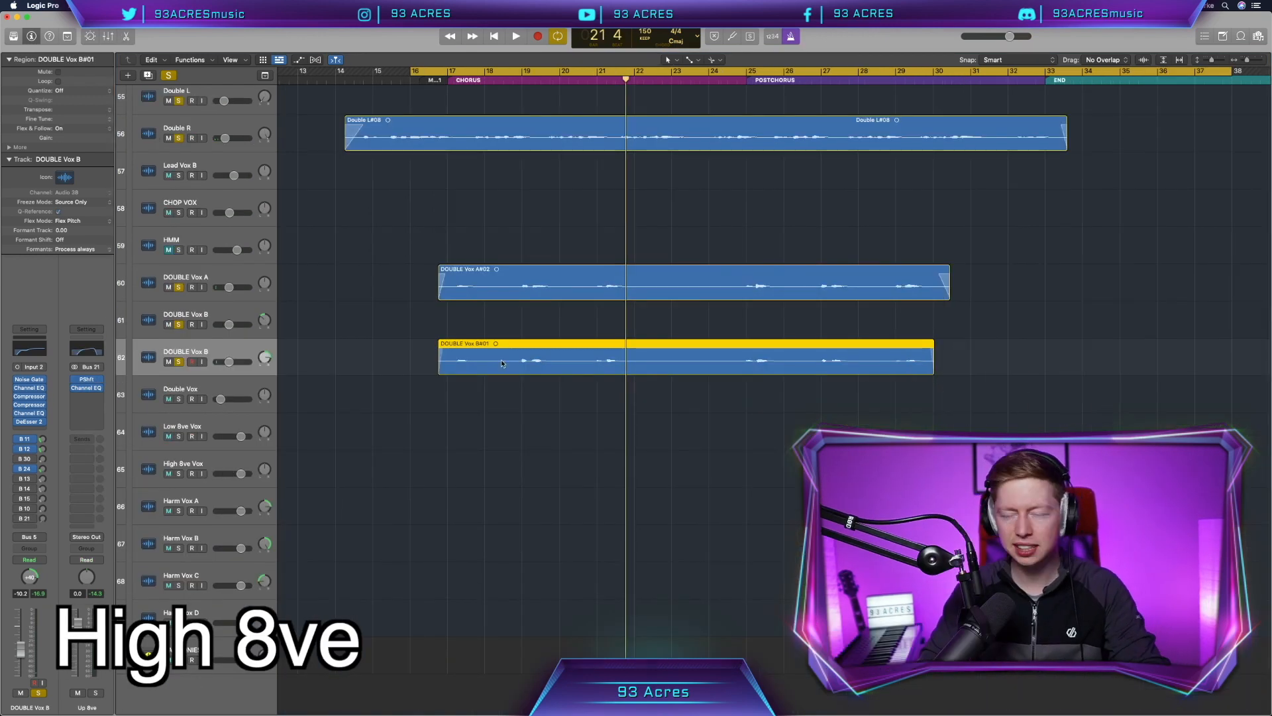
# Step: Replace the region on the lower DOUBLE Vox B track with an octave-up response vocal recorded from bar 16, and trim its start
pyautogui.press('Delete')
pyautogui.press('Return')
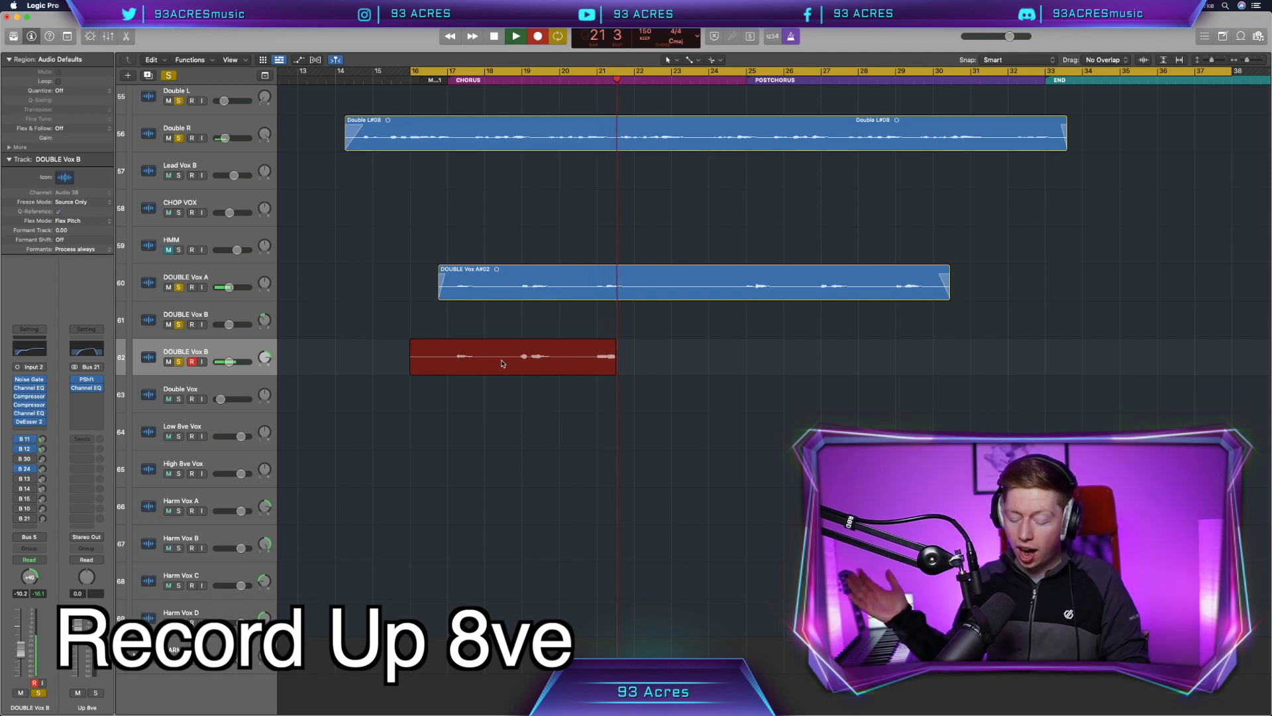
pyautogui.moveTo(419, 377); pyautogui.dragTo(447, 378)
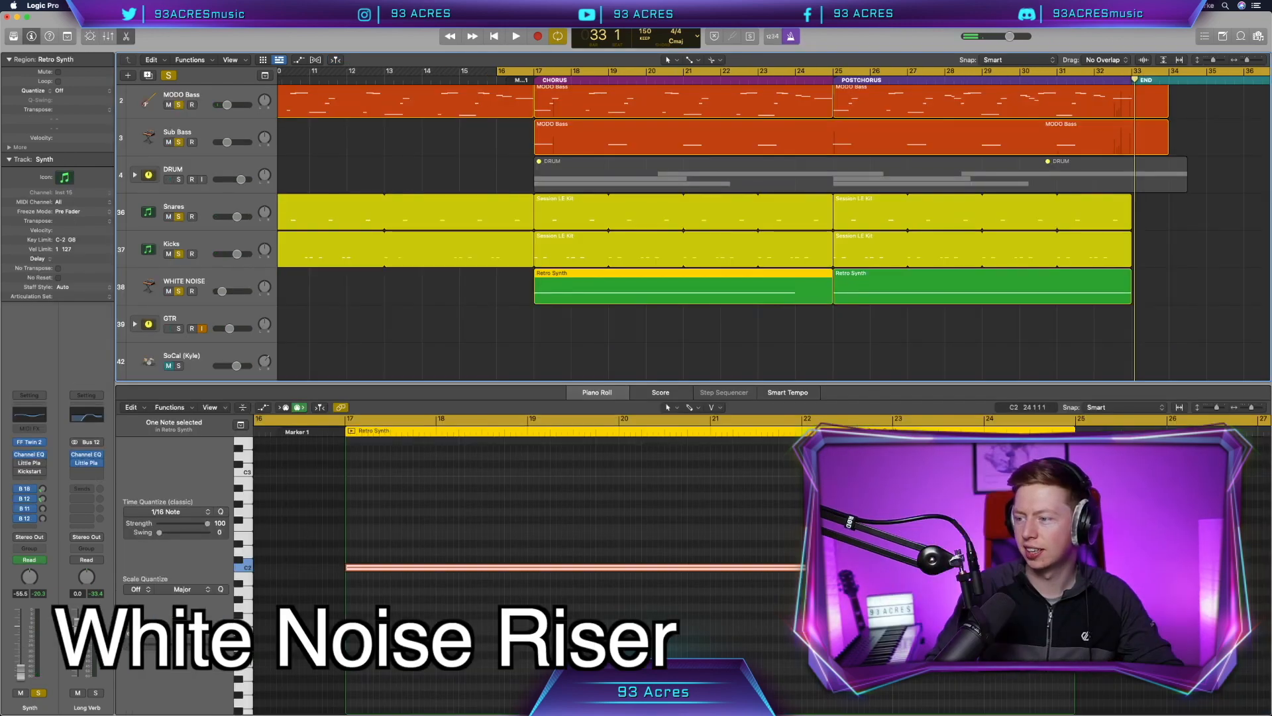
# Step: Extend the note in the chorus WHITE NOISE region to the region's end at bar 25 and close the note editor
pyautogui.moveTo(983, 568); pyautogui.dragTo(1041, 567)
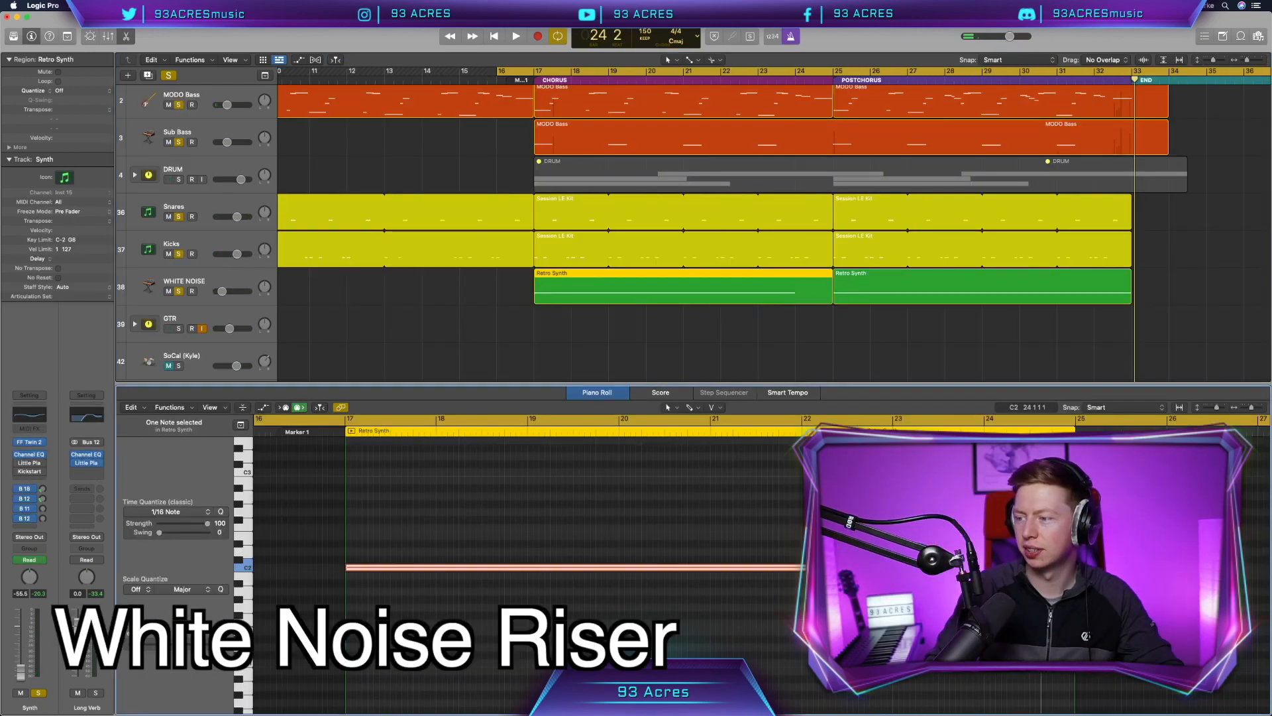
pyautogui.press('p')
pyautogui.scroll(1, 682, 361)
pyautogui.hscroll(1, 682, 361)
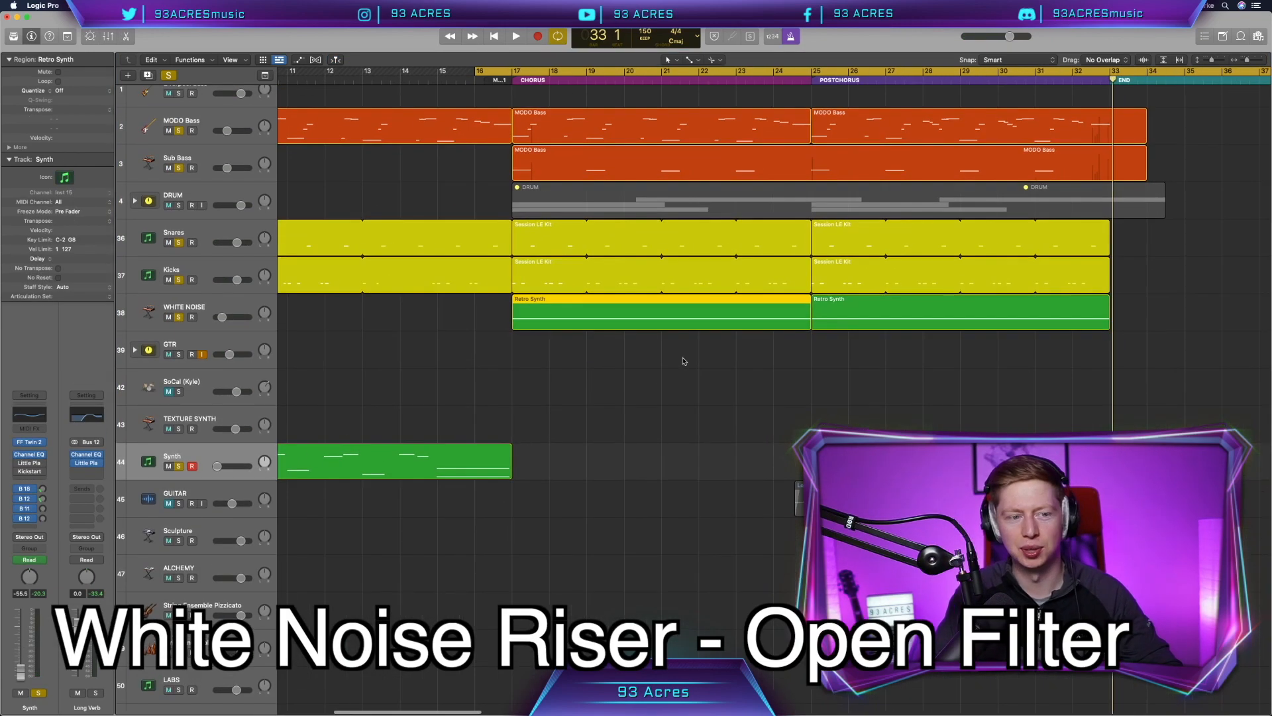
pyautogui.click(641, 385)
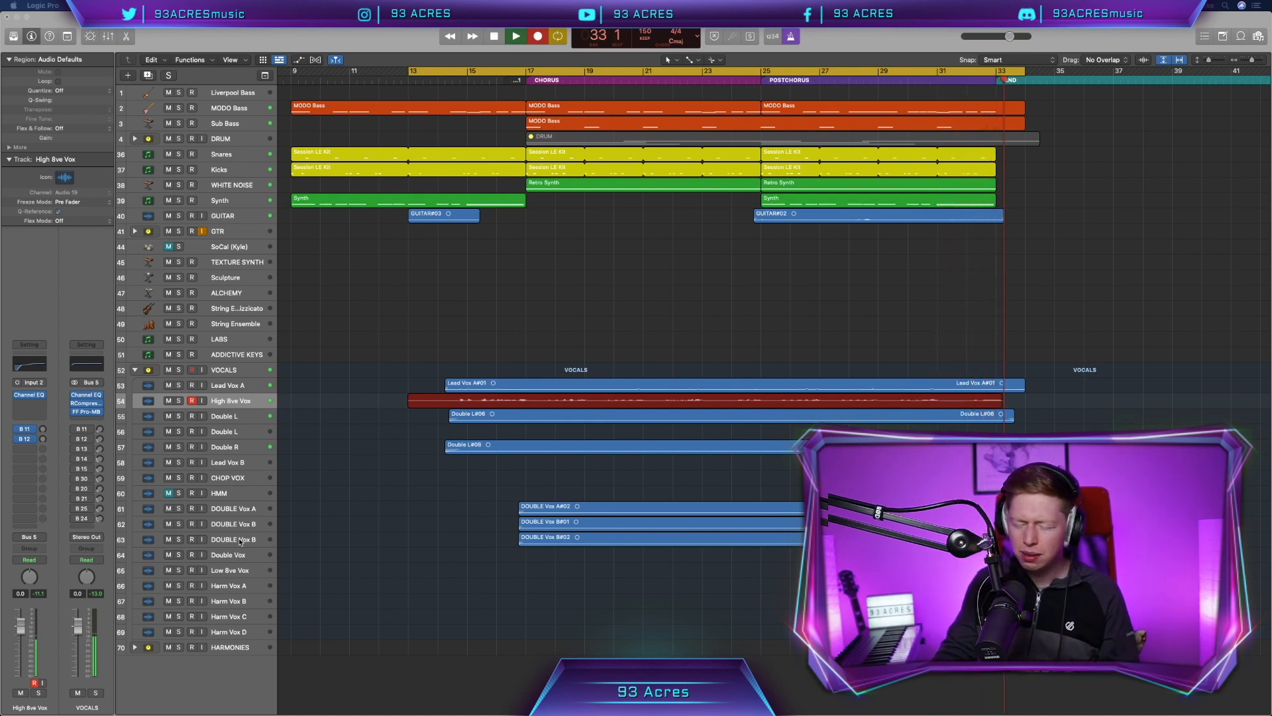
# Step: Record a high octave vocal on the High 8ve Vox track from bar 13 to bar 33
pyautogui.press('space')
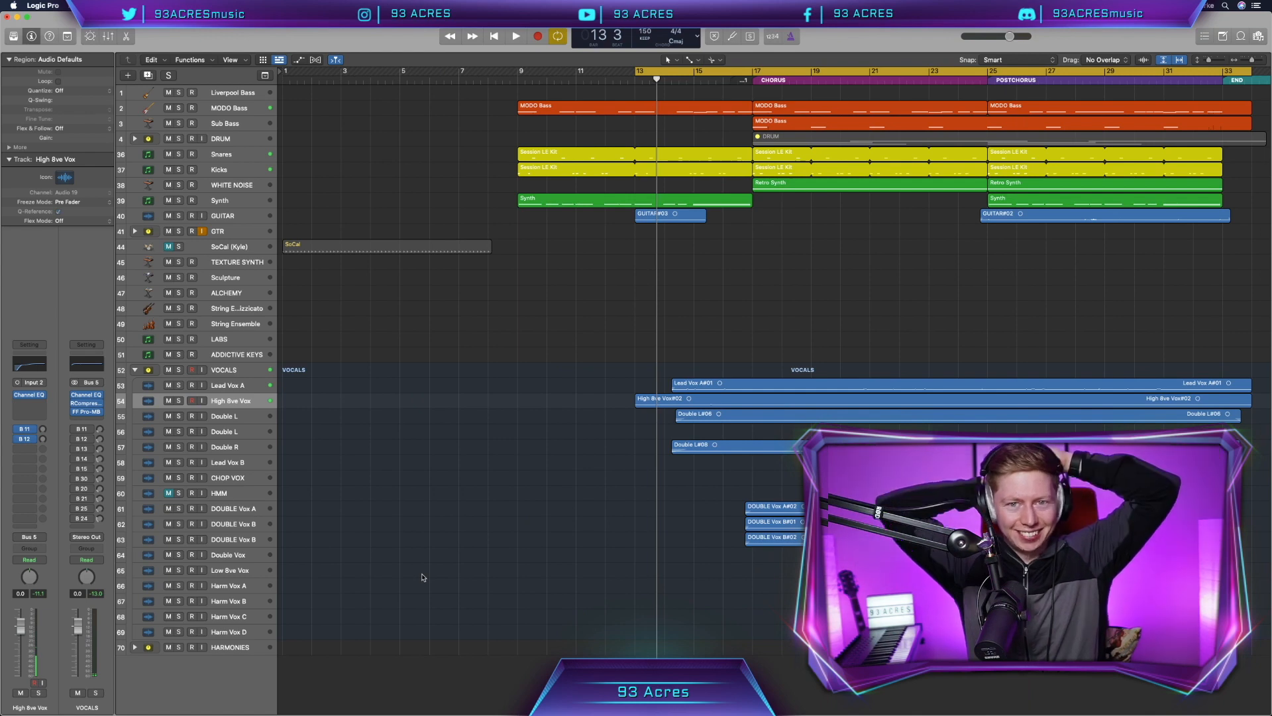